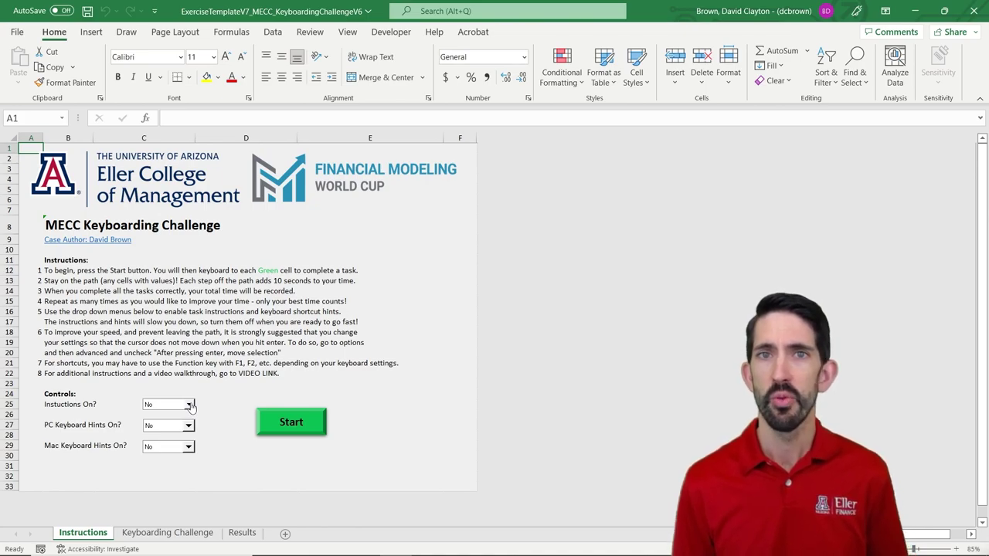
# Set both the task instructions and the PC keyboard hints to Yes in the challenge controls
pyautogui.click(189, 405)
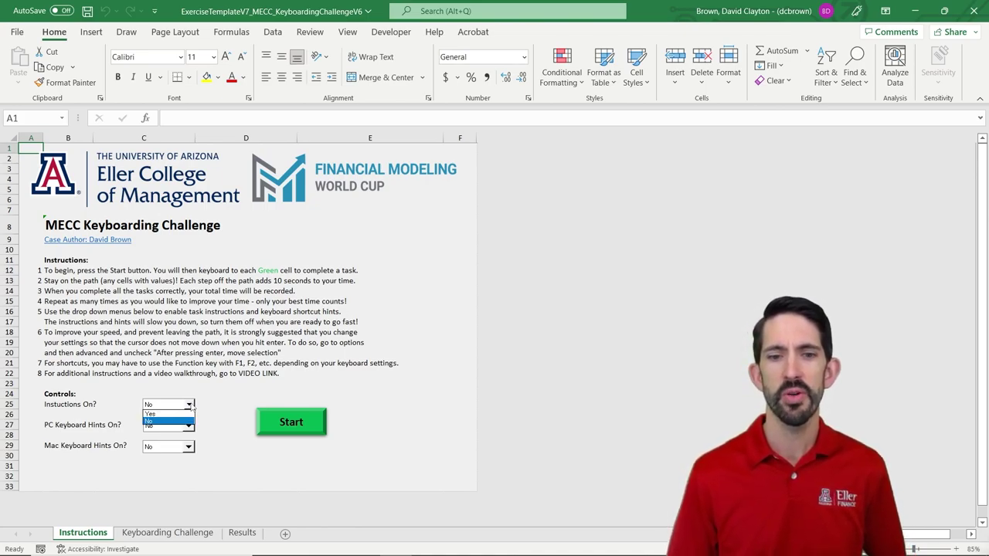
pyautogui.click(179, 414)
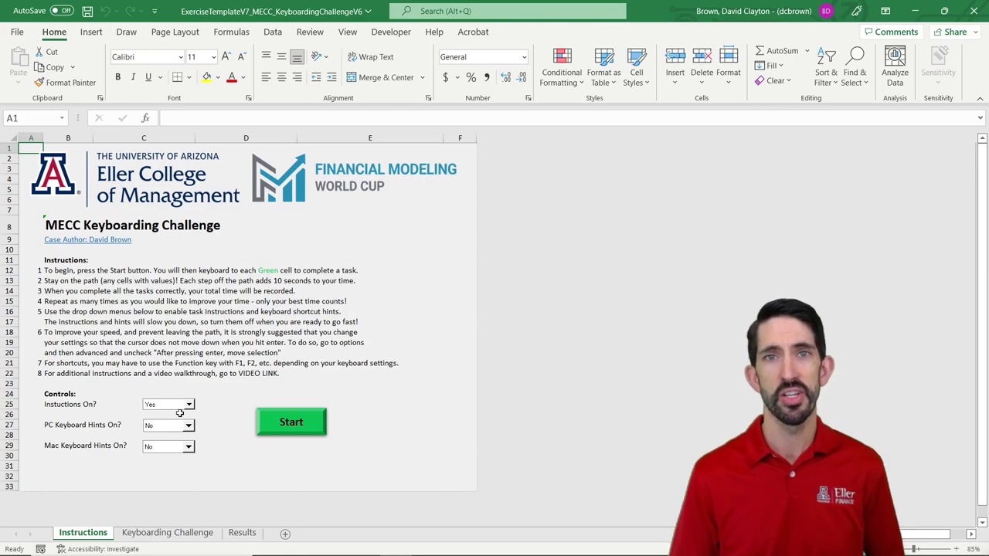
pyautogui.click(189, 426)
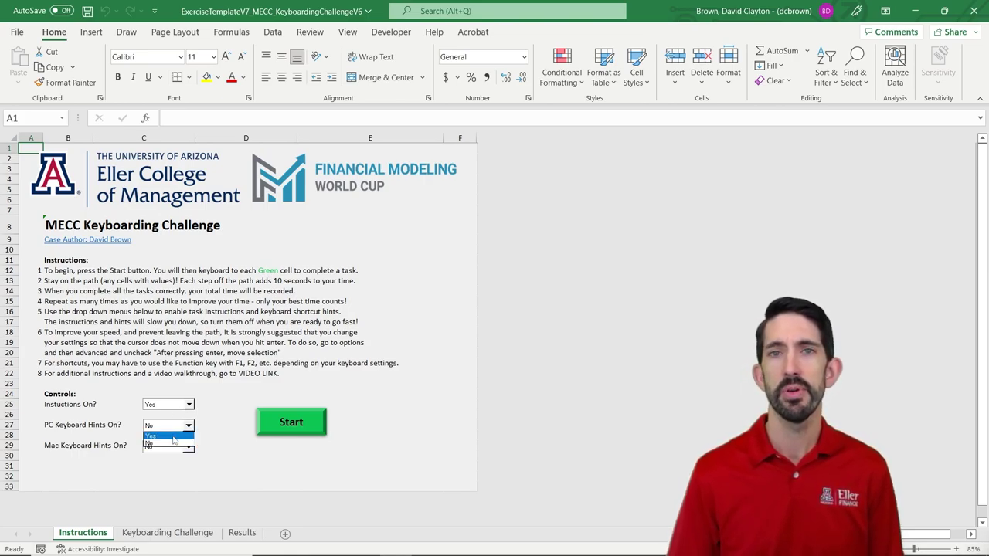
pyautogui.click(172, 437)
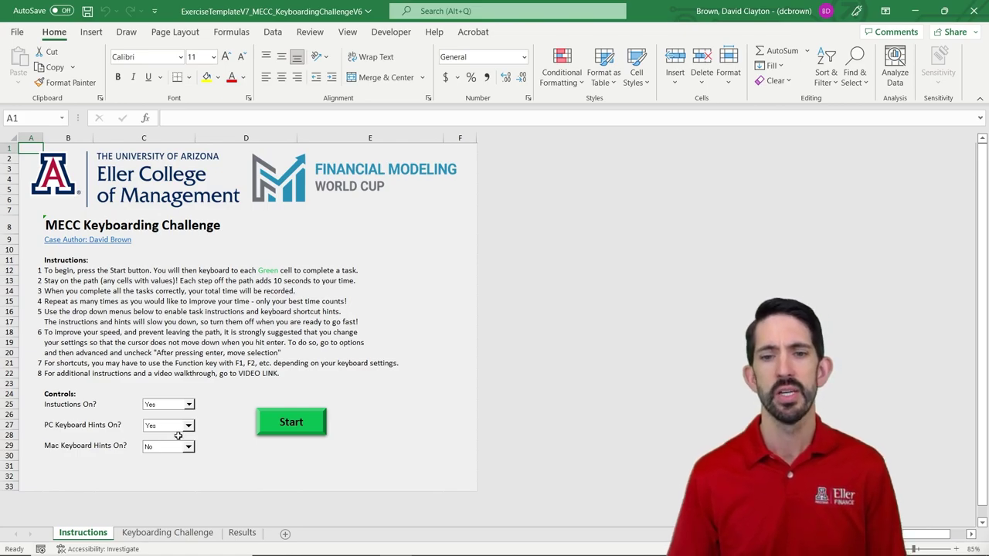
# Start the keyboarding challenge and follow the marked path from the START cell to the green cell K11
pyautogui.click(292, 424)
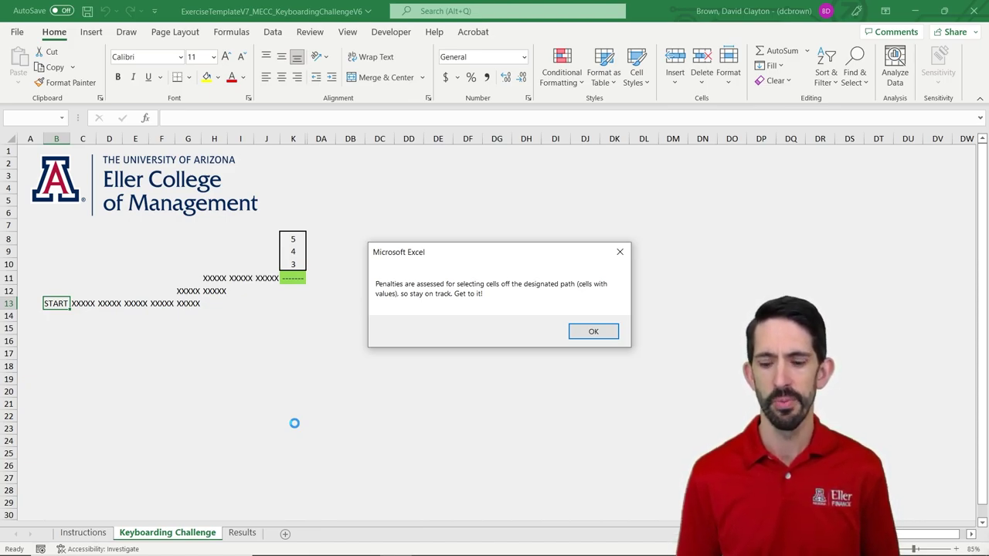
pyautogui.press('Return')
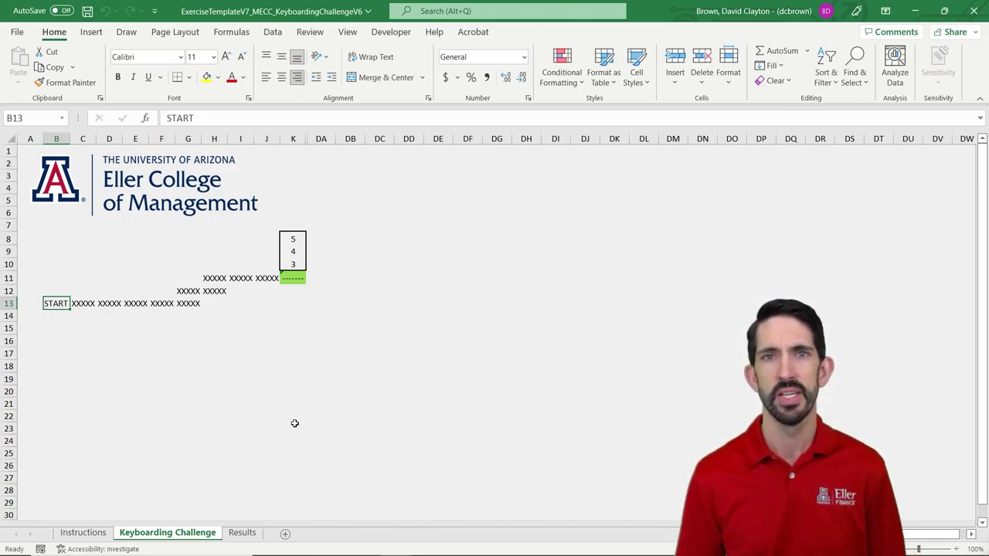
pyautogui.hotkey('ctrl', 'Right')
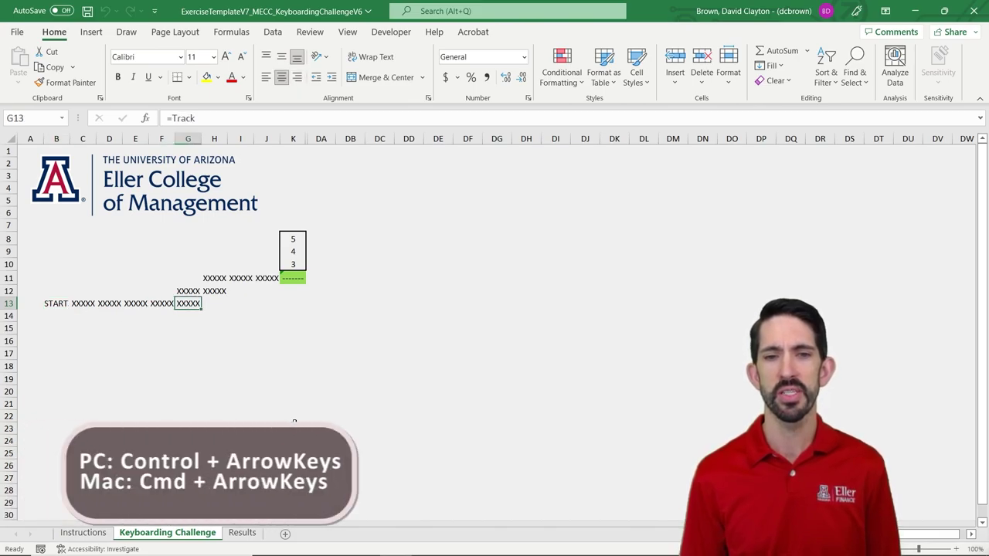
pyautogui.hotkey('ctrl', 'Up')
pyautogui.hotkey('ctrl', 'Right')
pyautogui.hotkey('ctrl', 'Up')
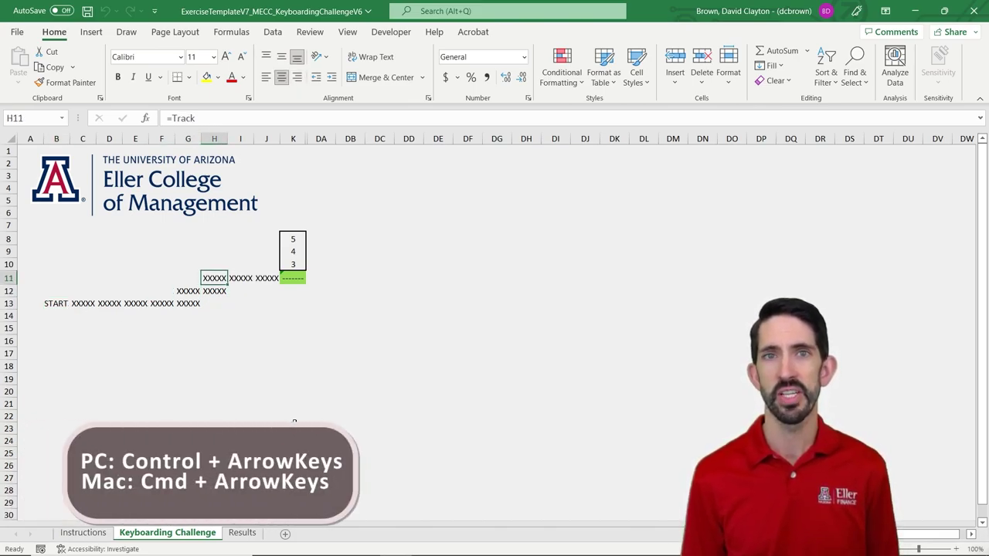
pyautogui.hotkey('ctrl', 'Right')
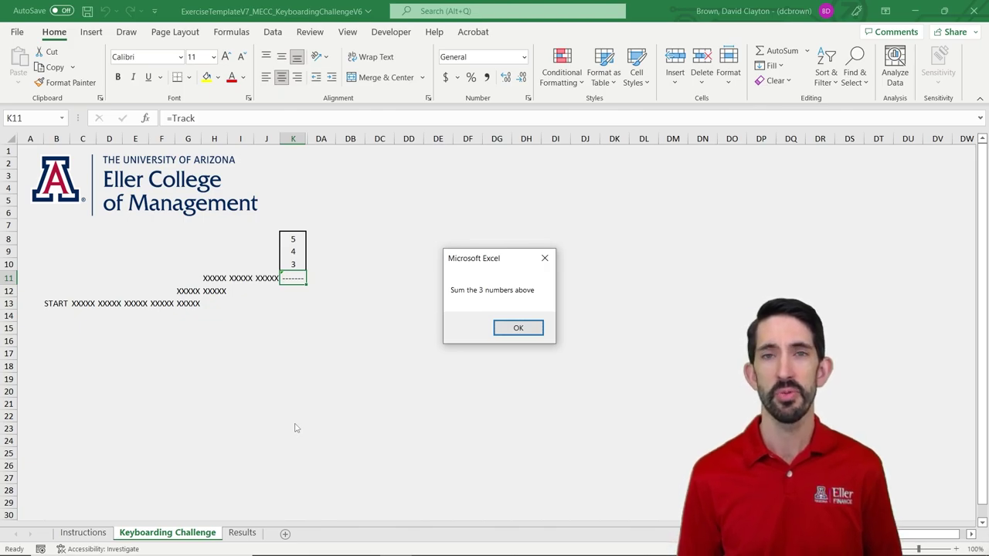
# Dismiss the task instruction and hint, and sum the three numbers K8:K10 in cell K11 with AutoSum
pyautogui.press('Return')
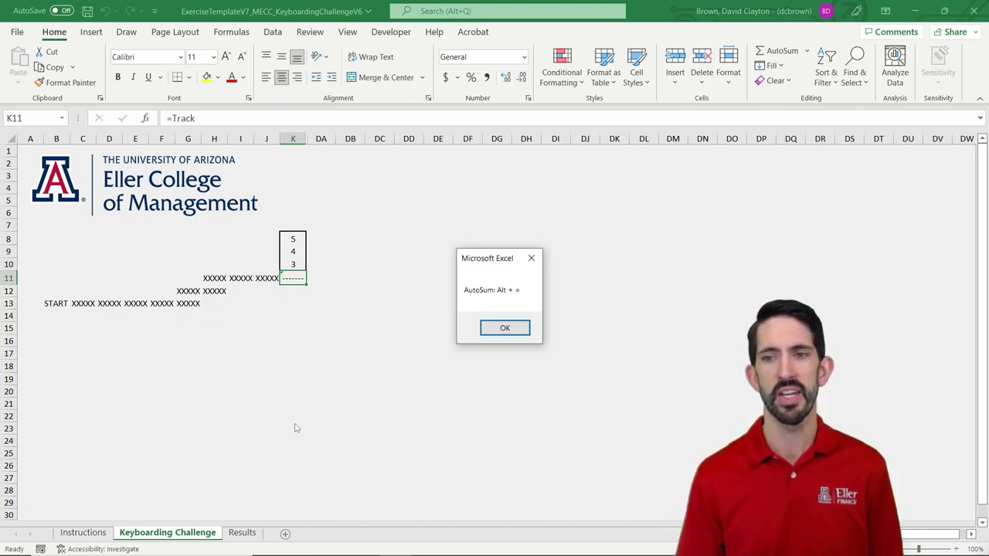
pyautogui.press('Return')
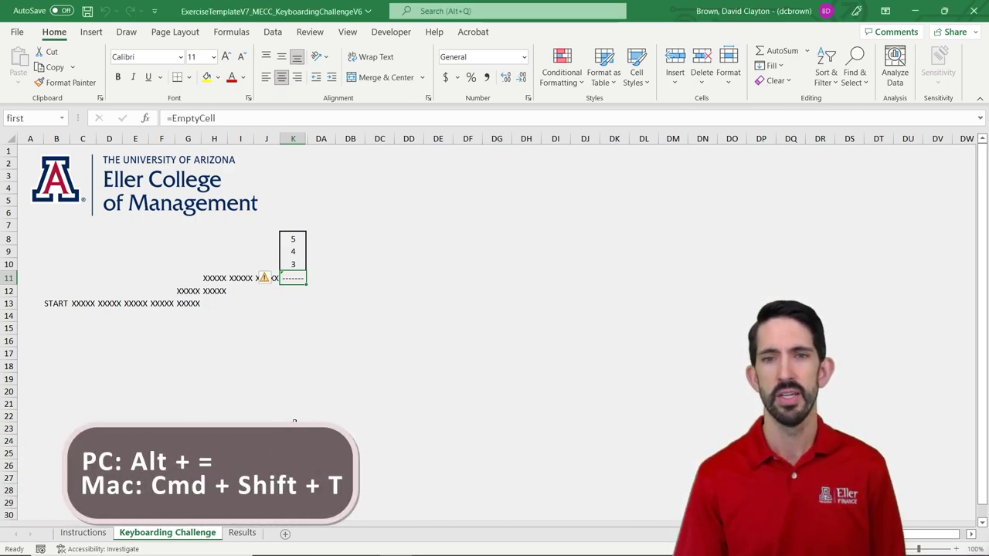
pyautogui.hotkey('alt', '=')
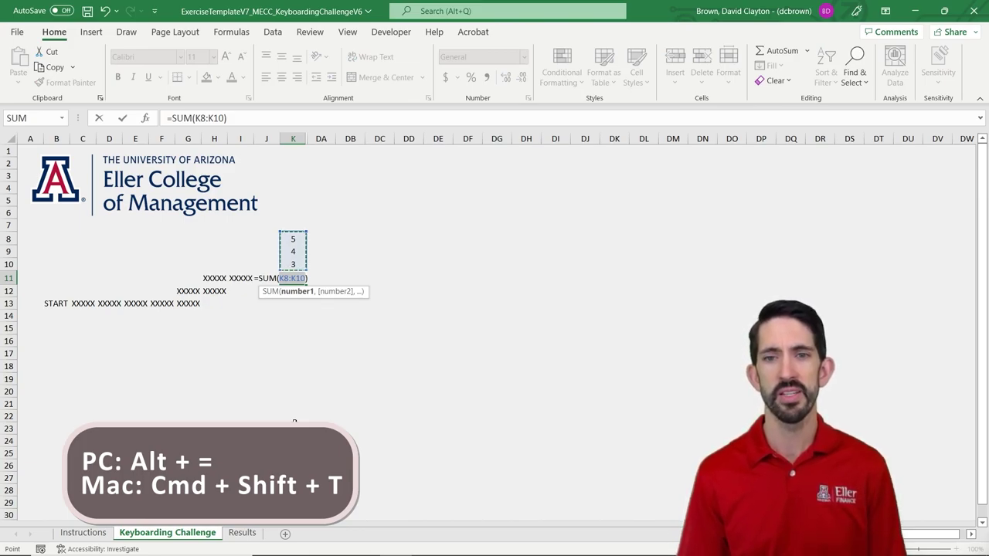
pyautogui.hotkey('ctrl', 'Return')
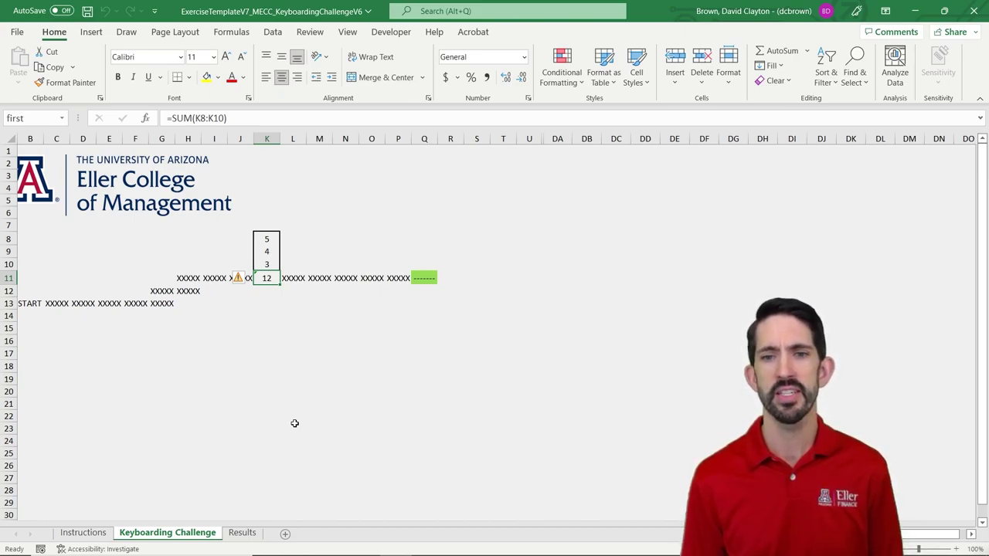
# Follow the path to the green cell Q11 and enter =SEQUENCE(1,5) there to build a horizontal bridge of numbers
pyautogui.hotkey('ctrl', 'Right')
pyautogui.hotkey('ctrl', 'Right')
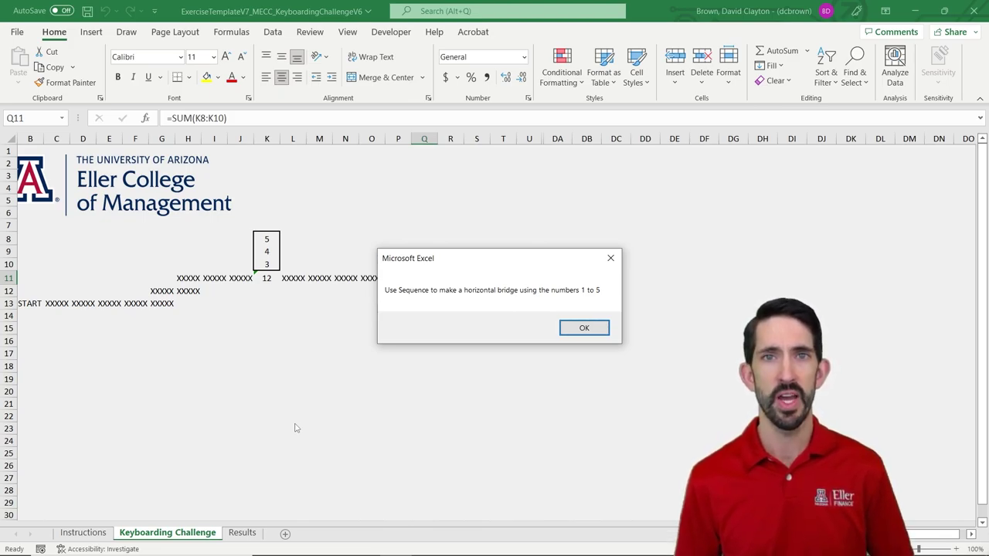
pyautogui.press('Return')
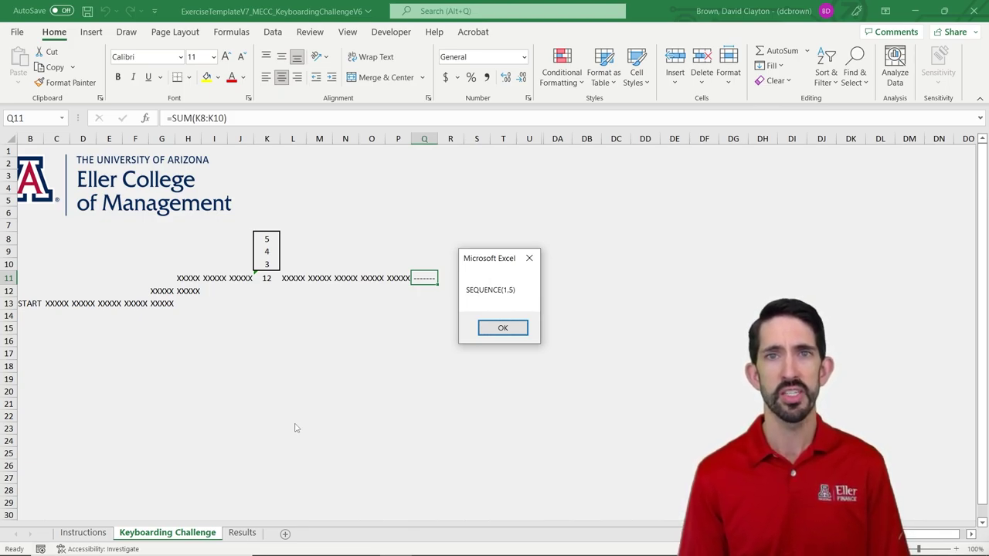
pyautogui.press('Return')
pyautogui.write('=sequ')
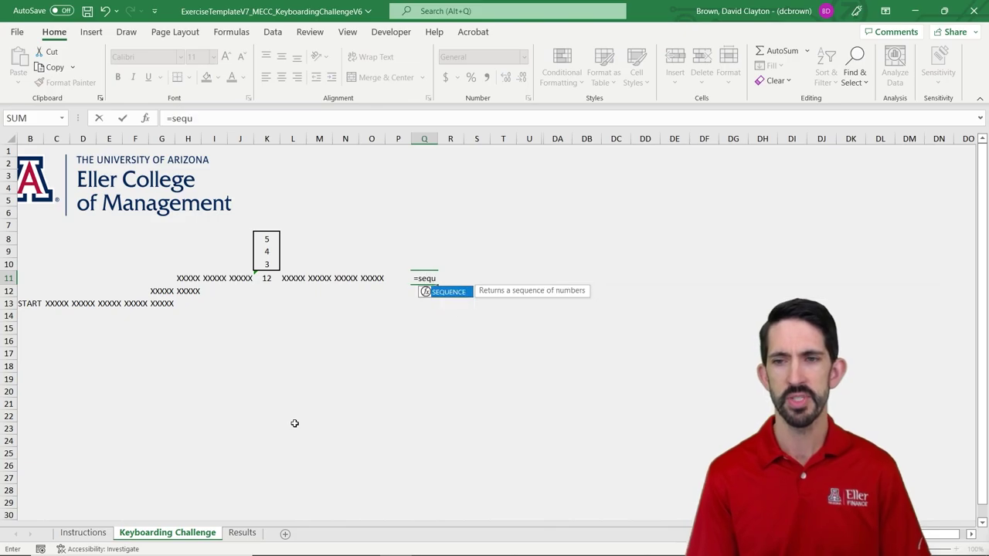
pyautogui.write('ence(1')
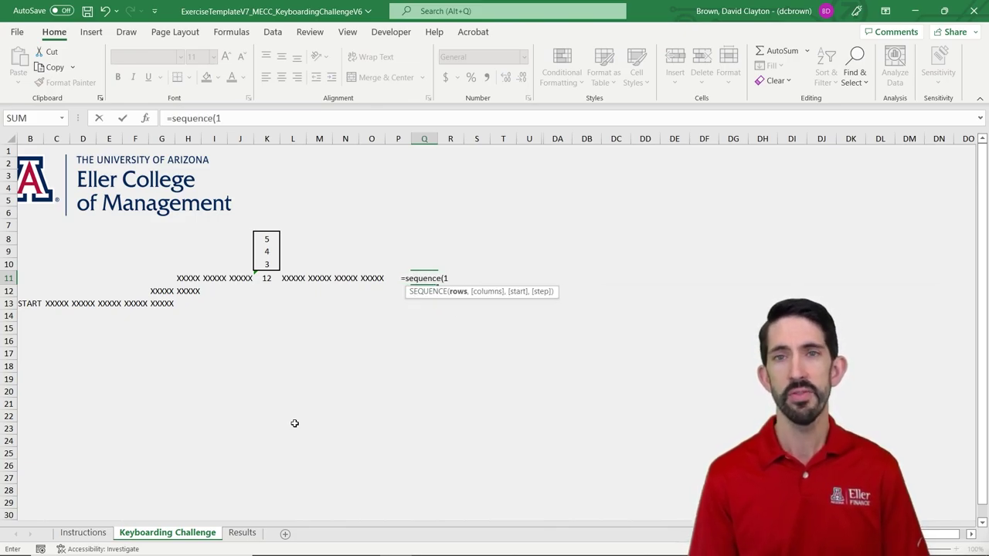
pyautogui.write(',5')
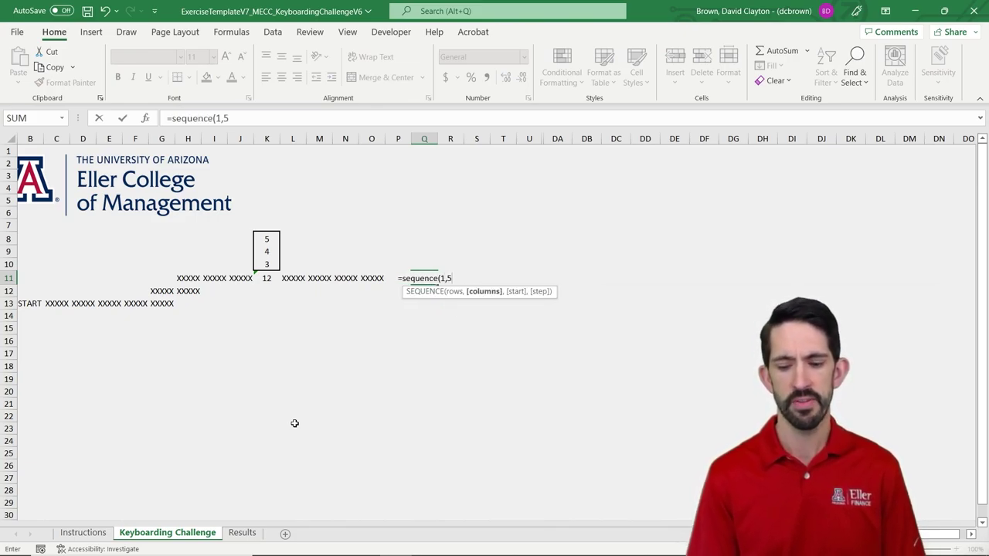
pyautogui.write(')')
pyautogui.press('Return')
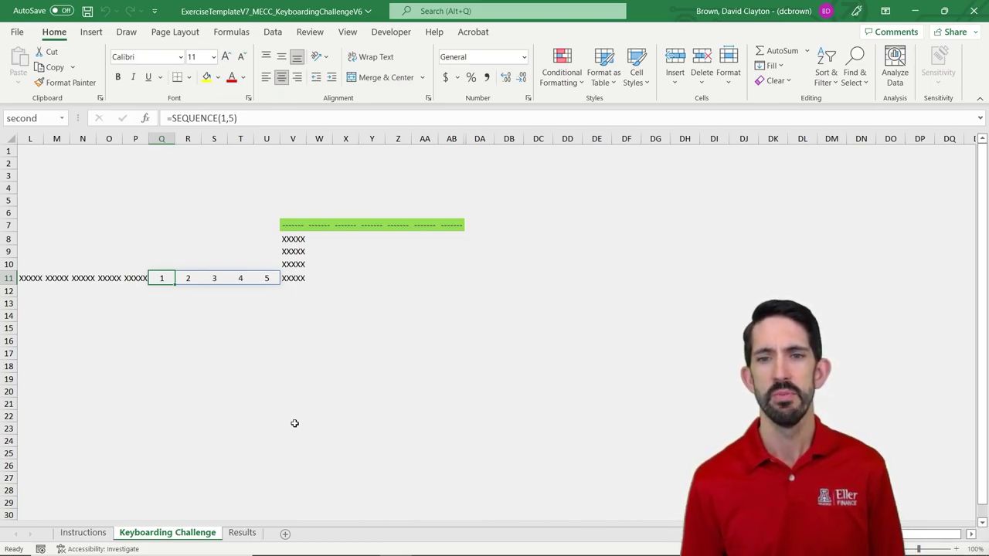
# Follow the path to V7 and fill the whole range V7:AB7 with the number 1 in one entry
pyautogui.hotkey('ctrl', 'Right')
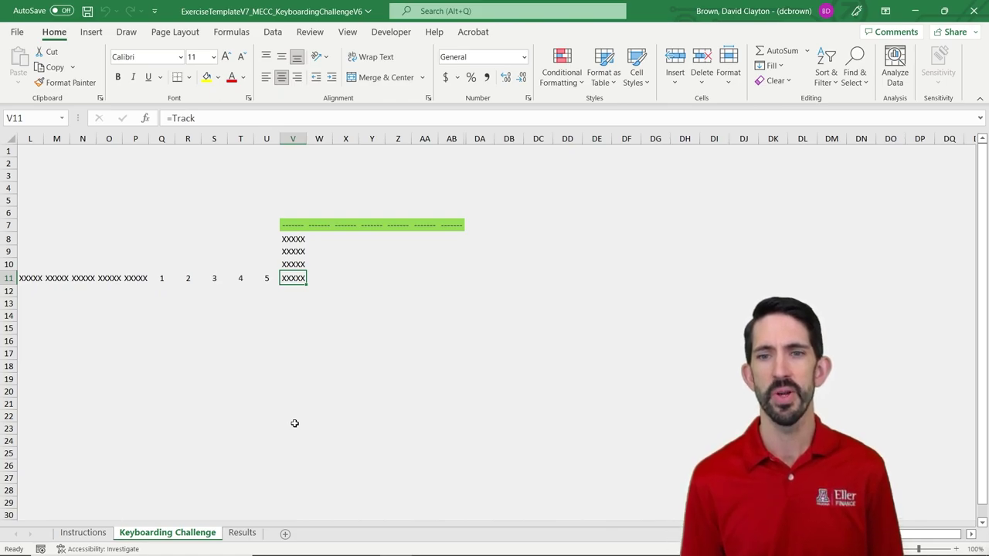
pyautogui.hotkey('ctrl', 'Up')
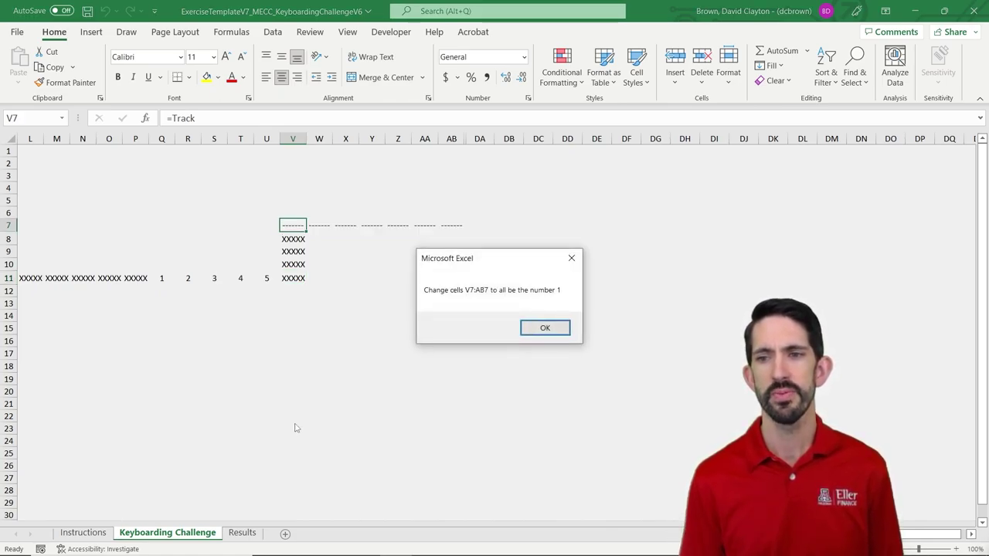
pyautogui.press('Return')
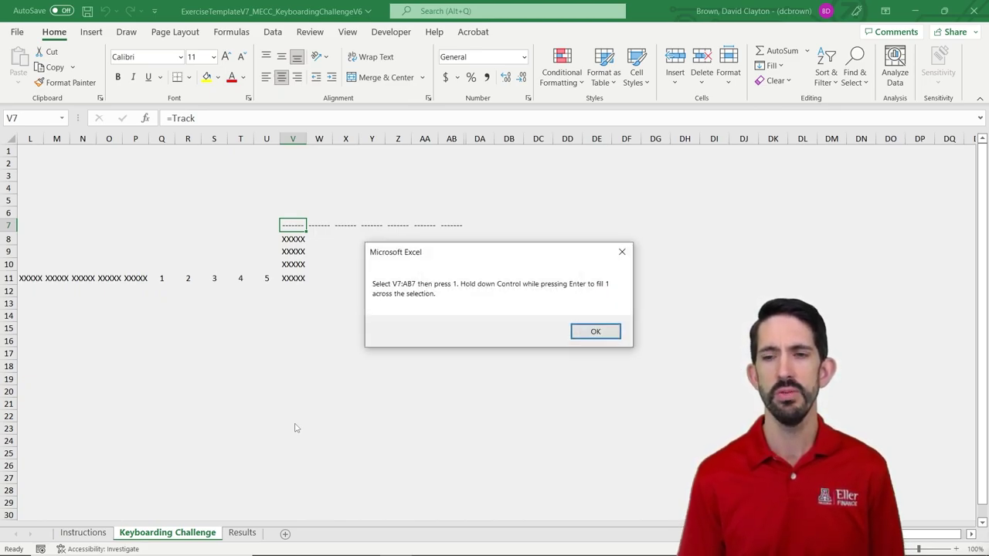
pyautogui.press('Return')
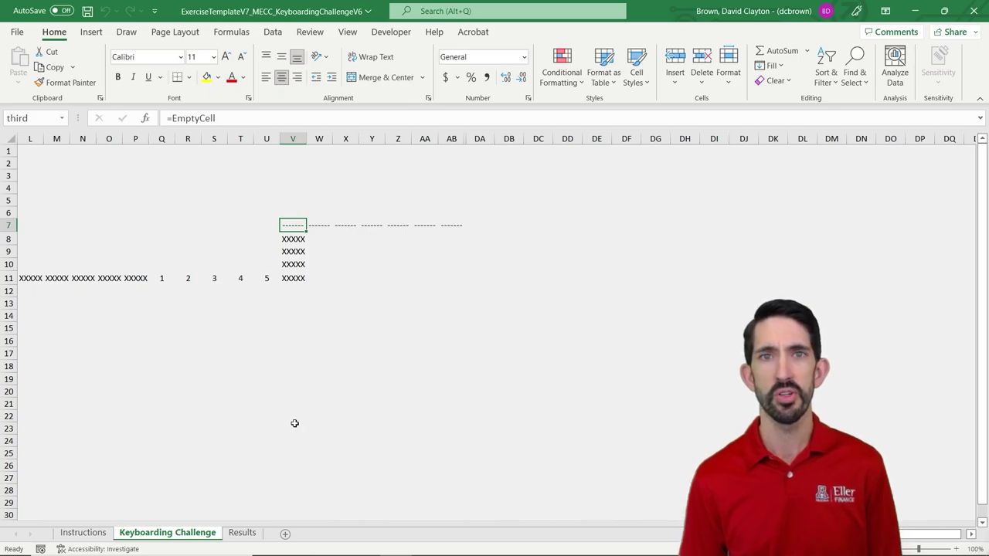
pyautogui.hotkey('ctrl', 'shift', 'Right')
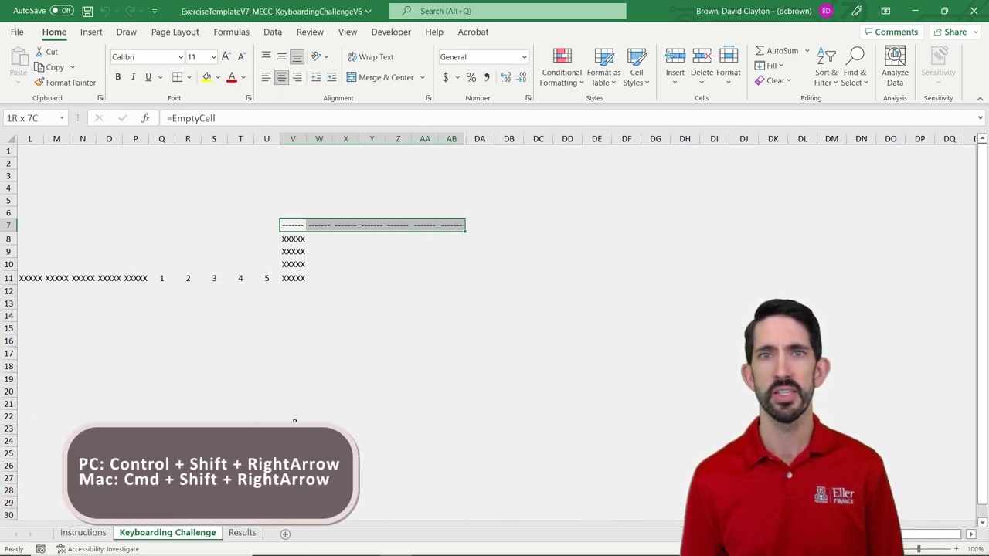
pyautogui.write('1')
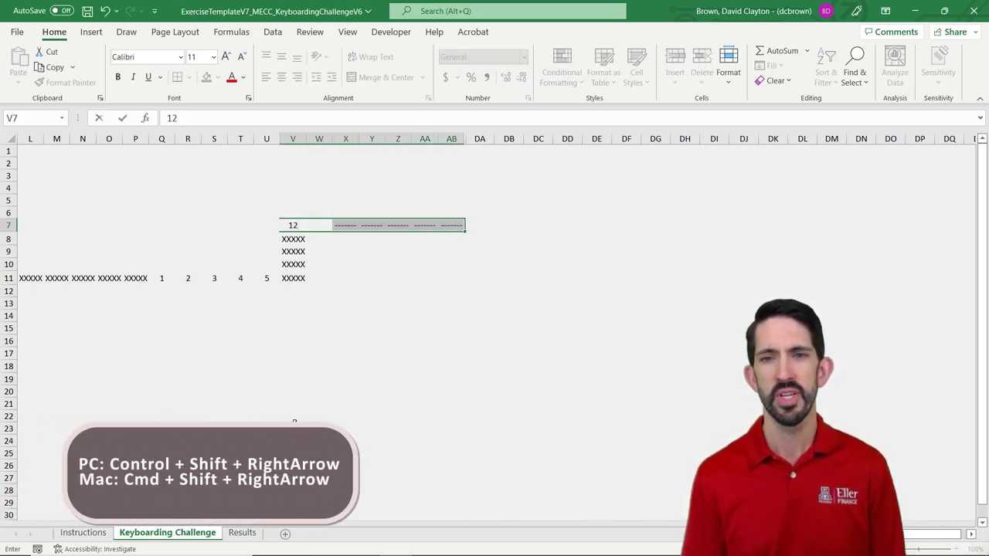
pyautogui.hotkey('ctrl', 'Return')
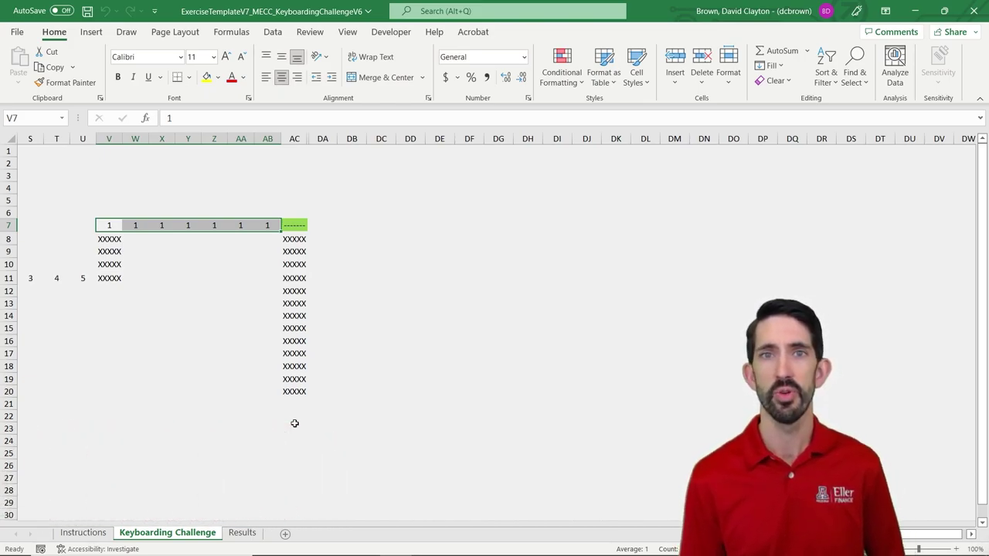
# Move on to the green cell AC7 and total V7:AB7 there with AutoSum
pyautogui.hotkey('ctrl', 'Right')
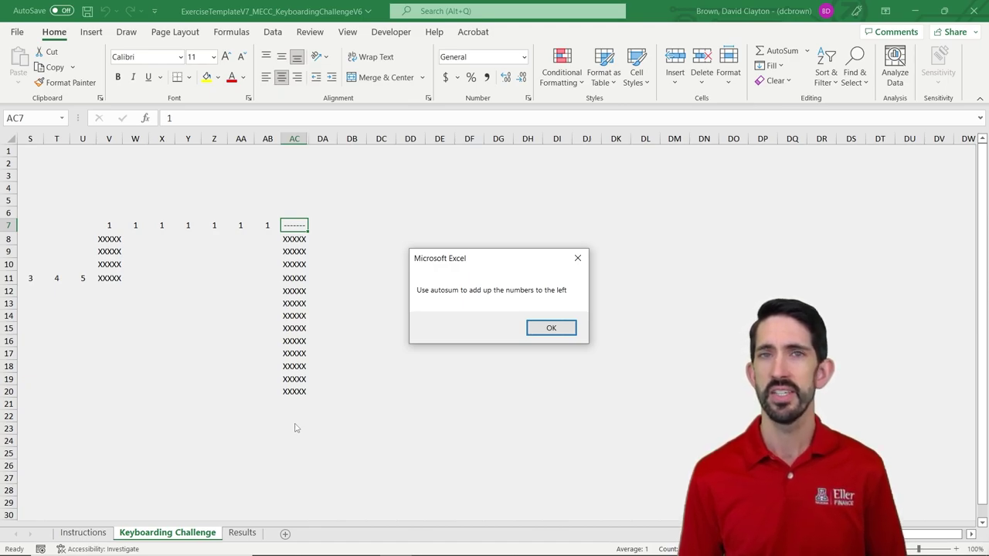
pyautogui.press('Return')
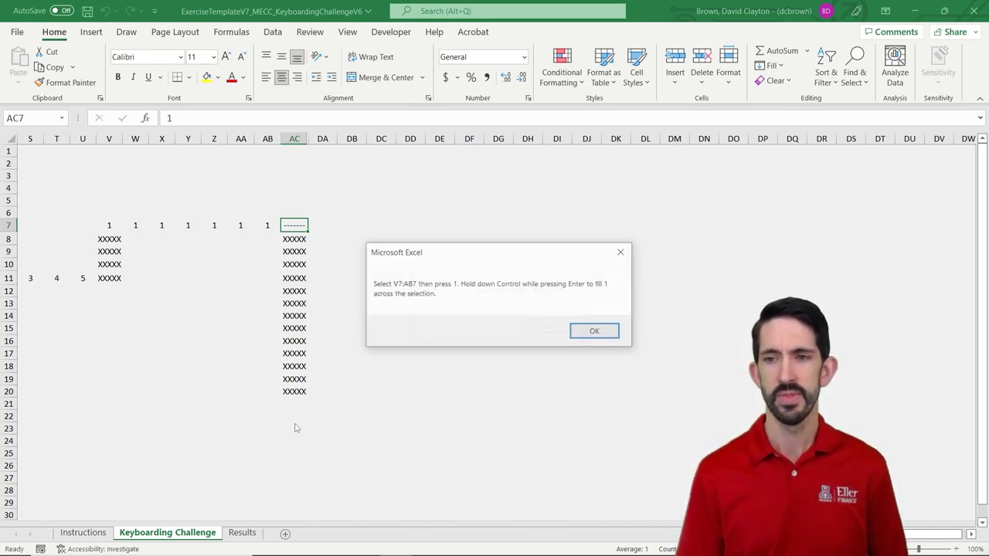
pyautogui.hotkey('alt', '=')
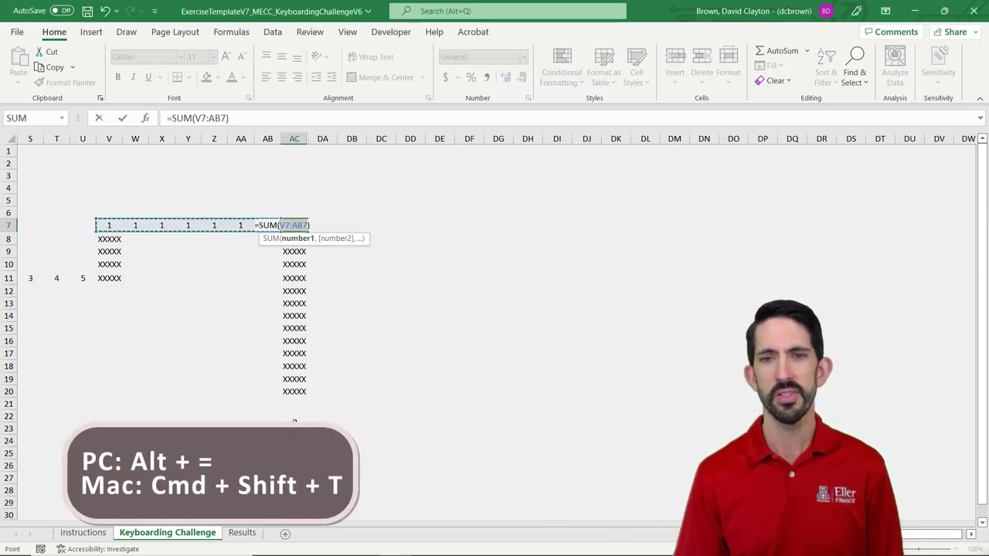
pyautogui.hotkey('ctrl', 'Return')
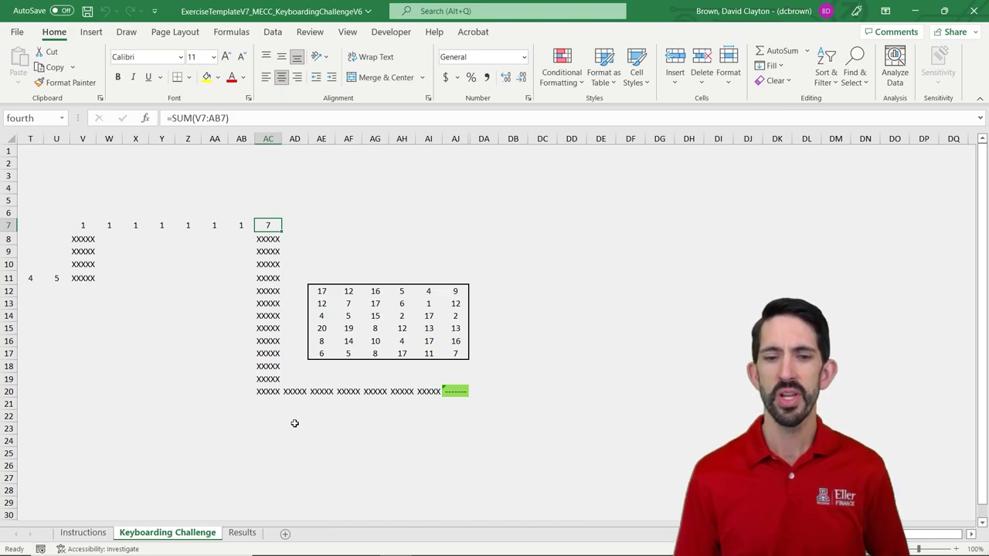
# Switch the task instructions to No and back to Yes on the Instructions sheet, and return to the Keyboarding Challenge sheet
pyautogui.hotkey('ctrl', 'pageup')
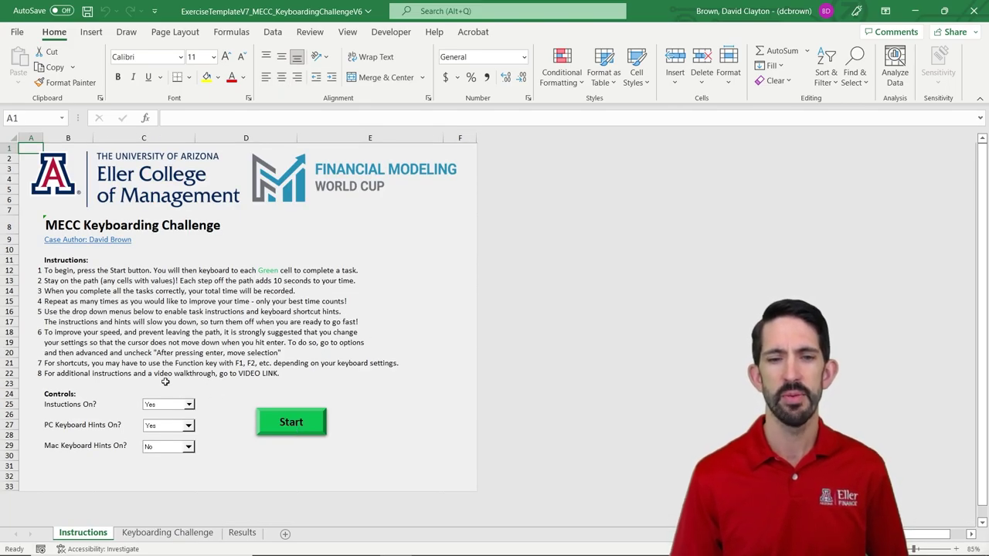
pyautogui.click(189, 405)
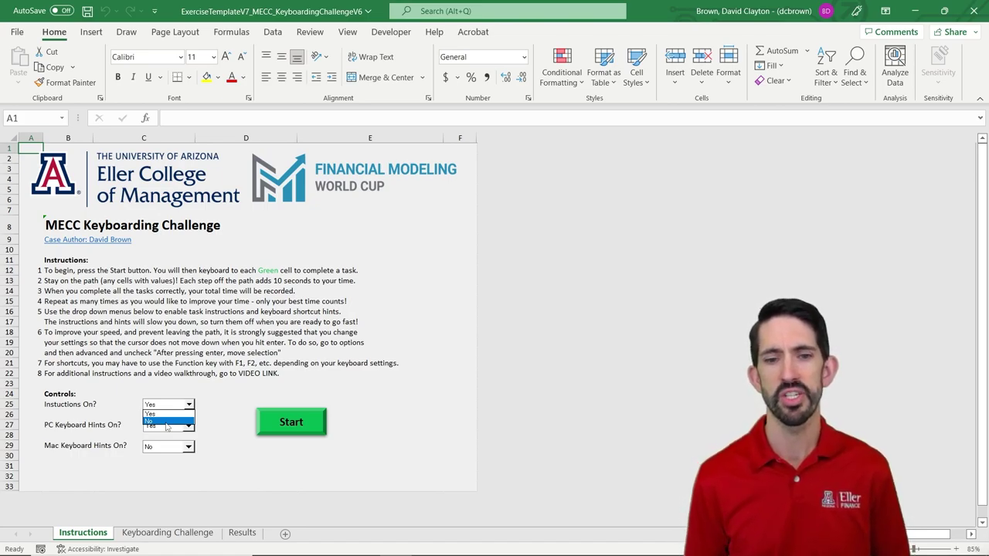
pyautogui.click(167, 424)
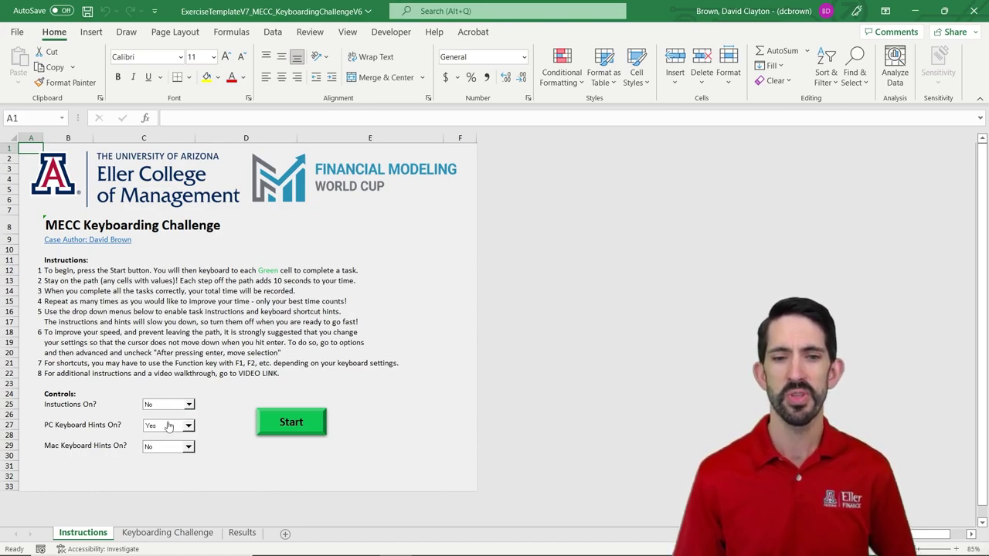
pyautogui.click(189, 405)
pyautogui.click(173, 415)
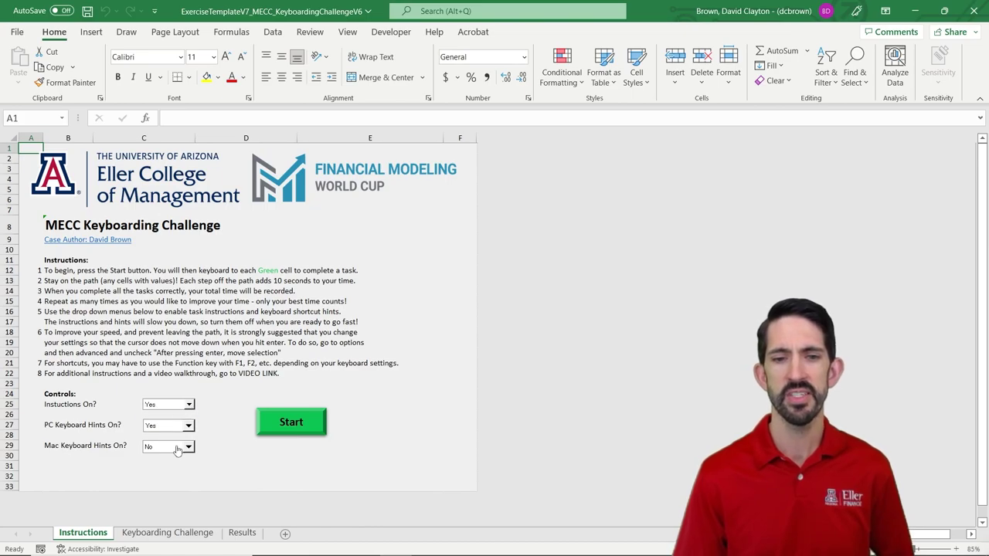
pyautogui.click(169, 530)
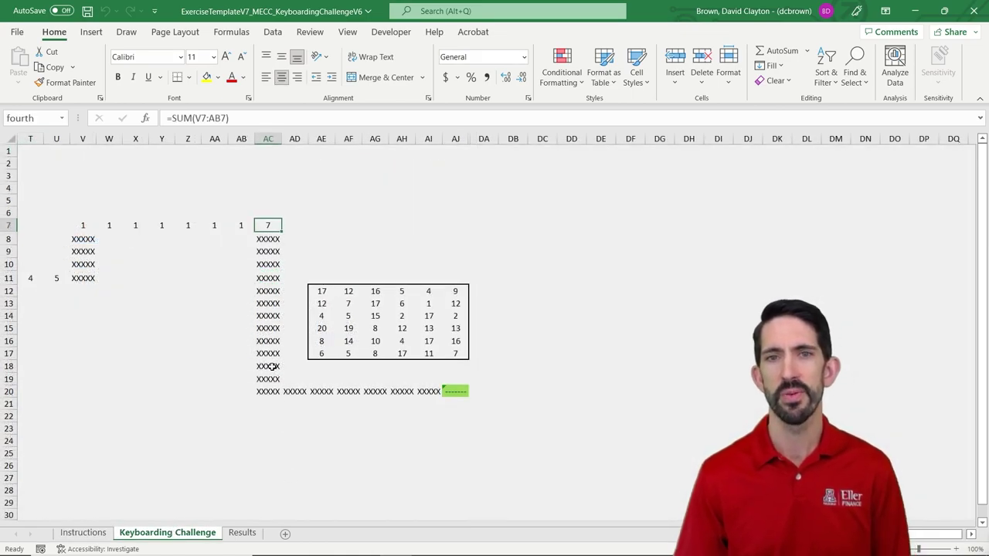
# Follow the path to the green cell AJ20 and enter a SUM of the bordered square AE12:AJ17 there
pyautogui.hotkey('ctrl', 'Down')
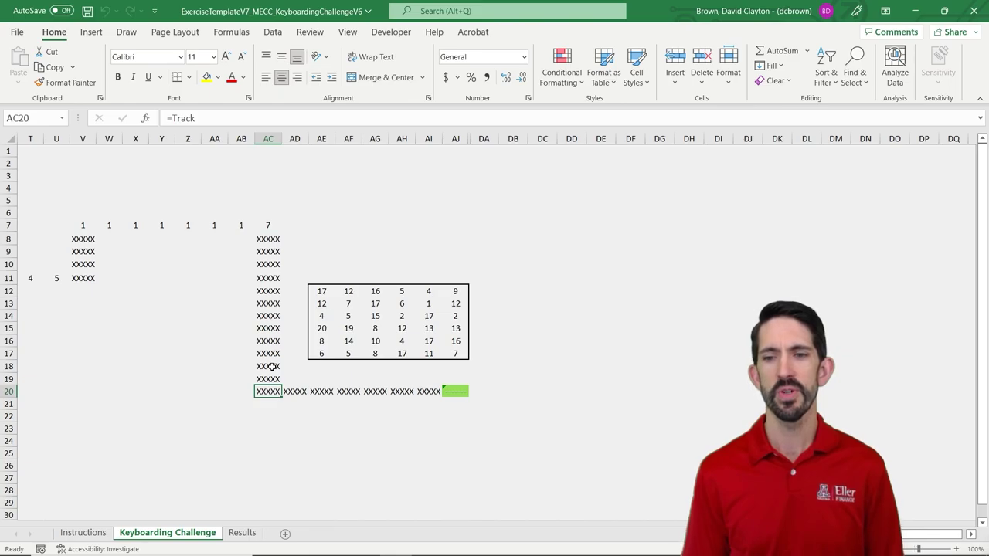
pyautogui.hotkey('ctrl', 'Right')
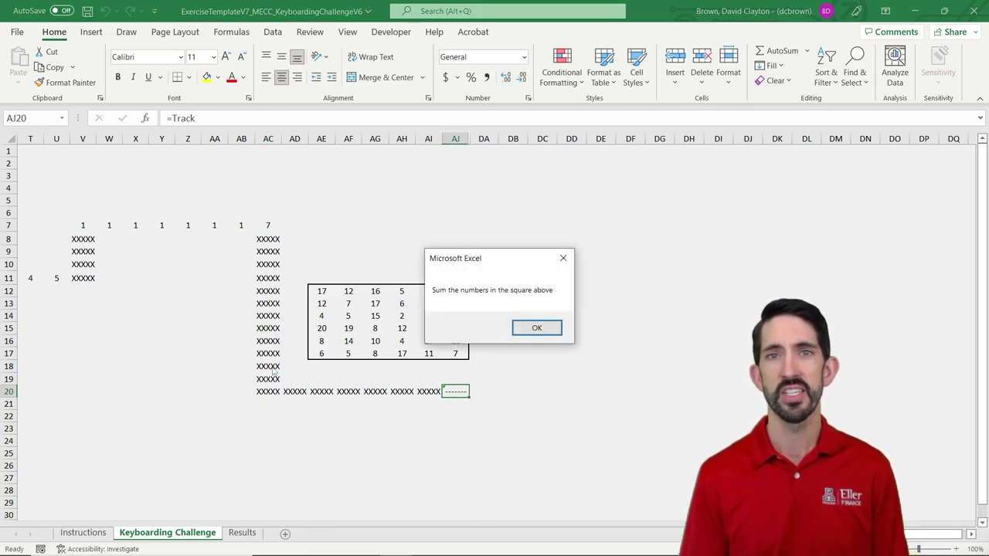
pyautogui.press('Return')
pyautogui.press('Return')
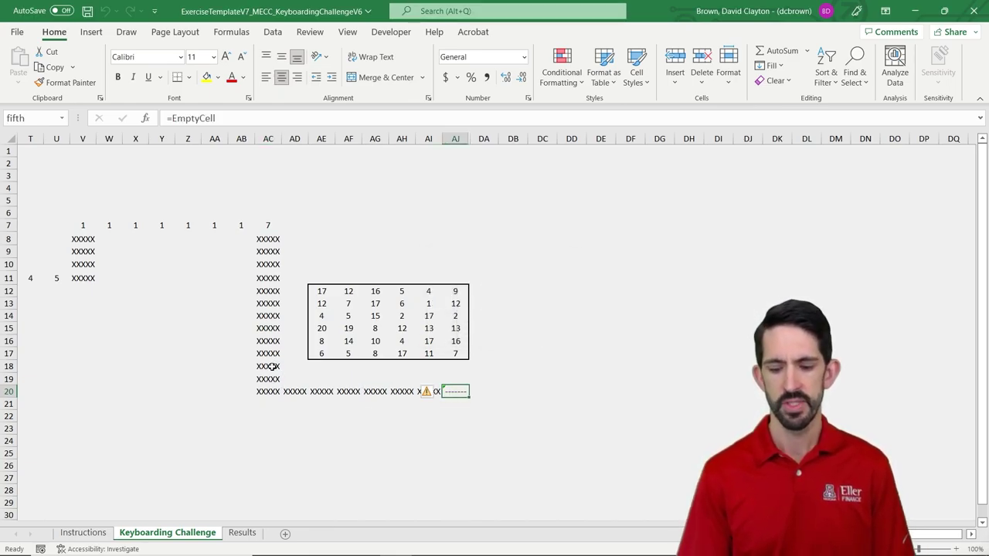
pyautogui.write('=sum(')
pyautogui.press('BackSpace')
pyautogui.press('BackSpace')
pyautogui.press('BackSpace')
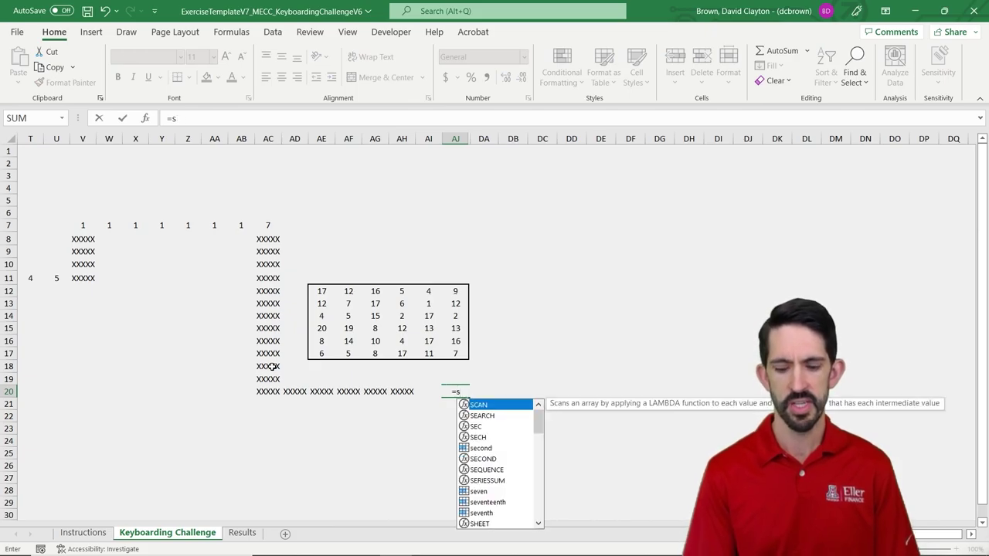
pyautogui.write('um(')
pyautogui.hotkey('ctrl', 'Up')
pyautogui.hotkey('ctrl', 'shift', 'Up')
pyautogui.hotkey('ctrl', 'shift', 'Left')
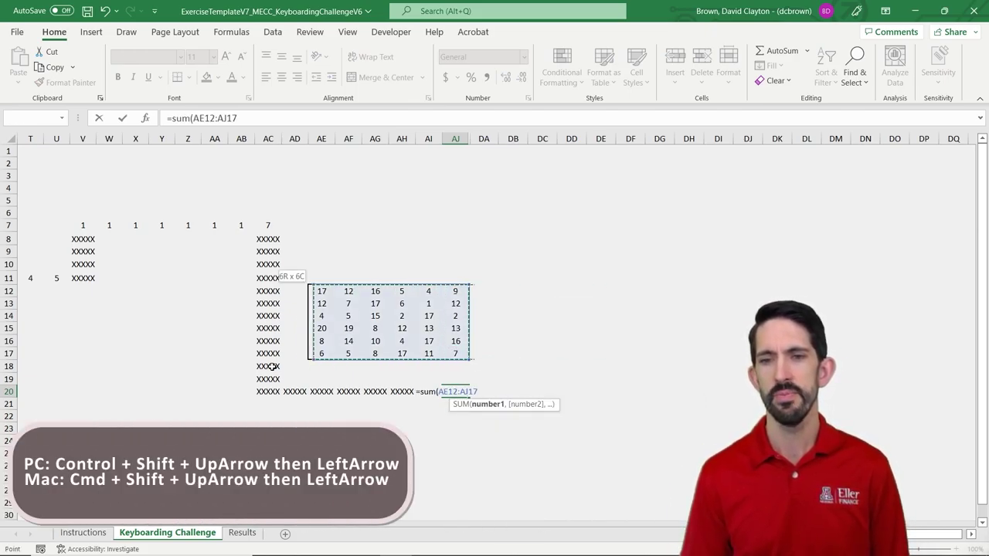
pyautogui.press('Return')
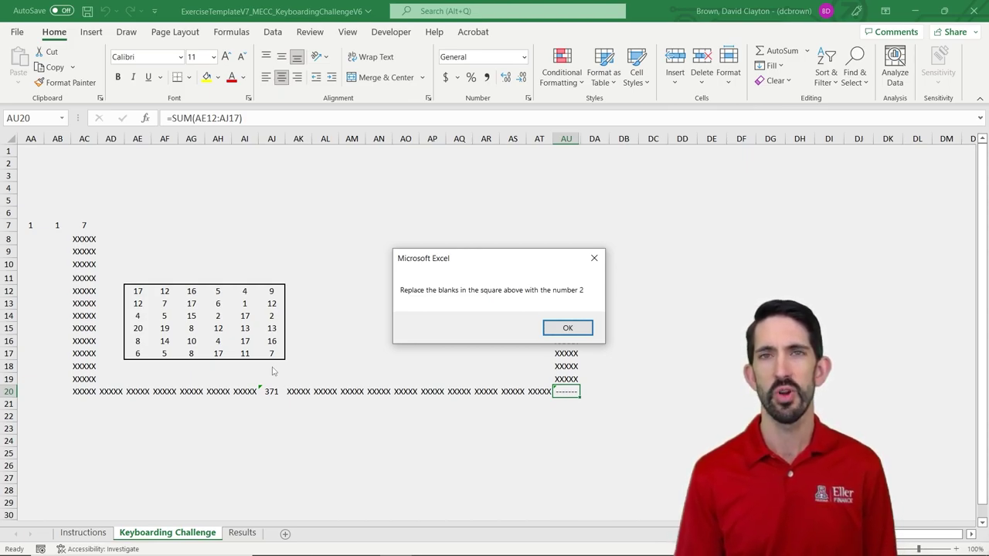
# Dismiss the task and hint at AU20, go up to the bordered square above it and select AQ10:AU15
pyautogui.press('Return')
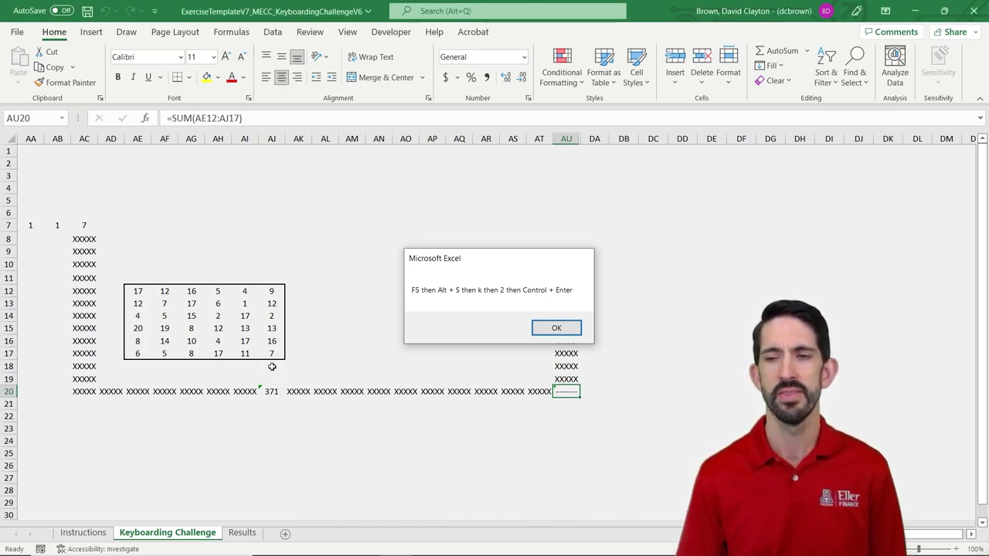
pyautogui.press('Return')
pyautogui.hotkey('shift', 'Left')
pyautogui.hotkey('shift', 'Left')
pyautogui.hotkey('shift', 'Left')
pyautogui.hotkey('shift', 'Left')
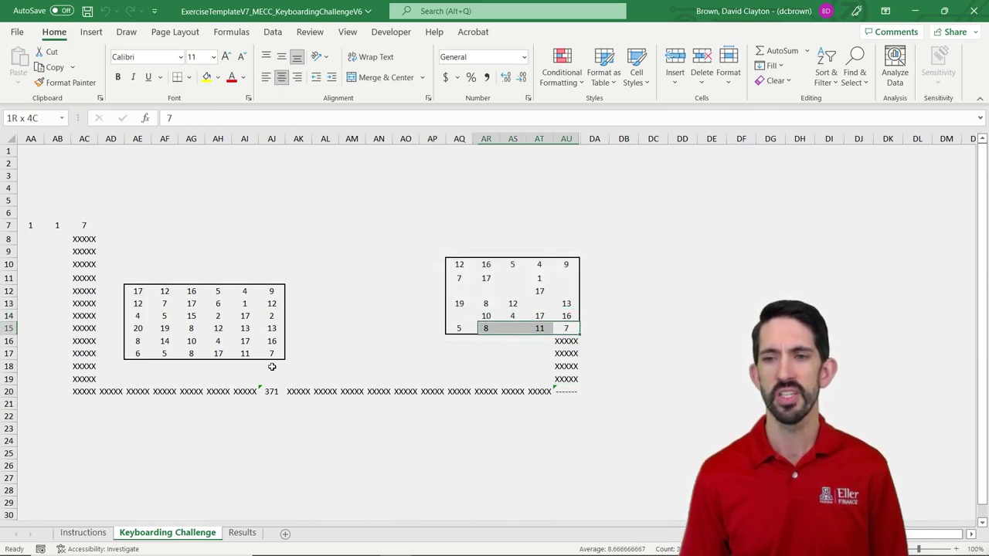
pyautogui.hotkey('shift', 'Up')
pyautogui.hotkey('shift', 'Up')
pyautogui.hotkey('shift', 'Up')
pyautogui.hotkey('shift', 'Up')
pyautogui.hotkey('shift', 'Up')
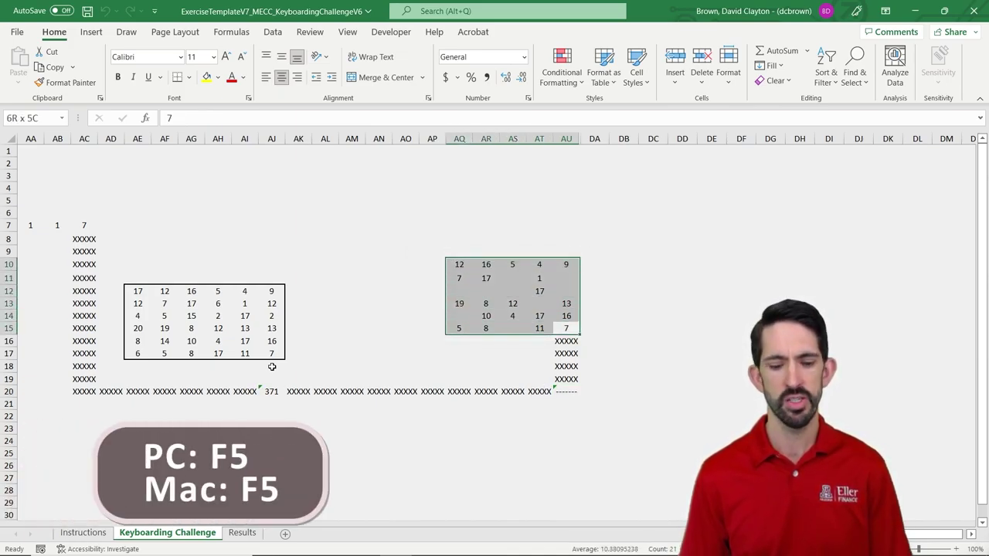
# Pick out only the blank cells of the selected square with Go To Special and fill them all with 2 in one entry
pyautogui.press('F5')
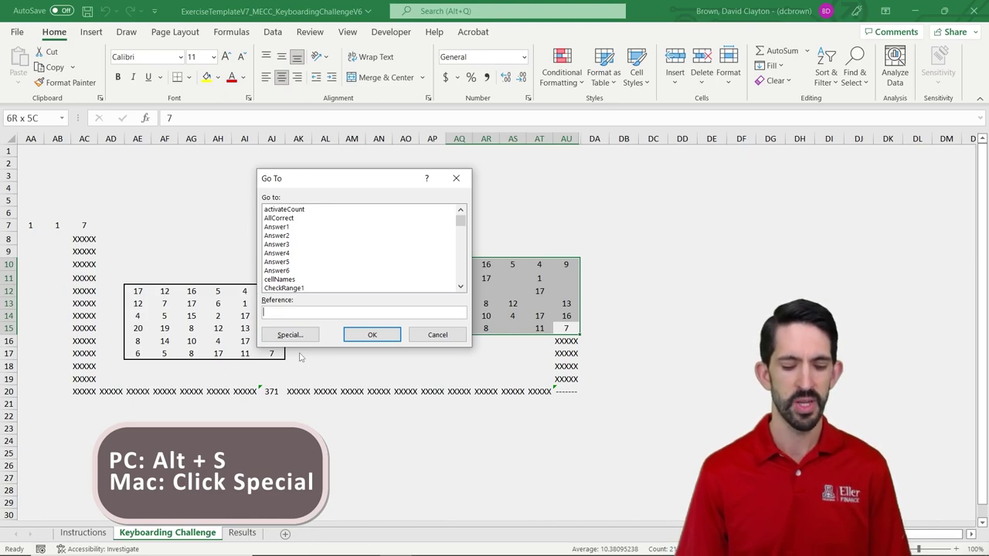
pyautogui.hotkey('alt', 's')
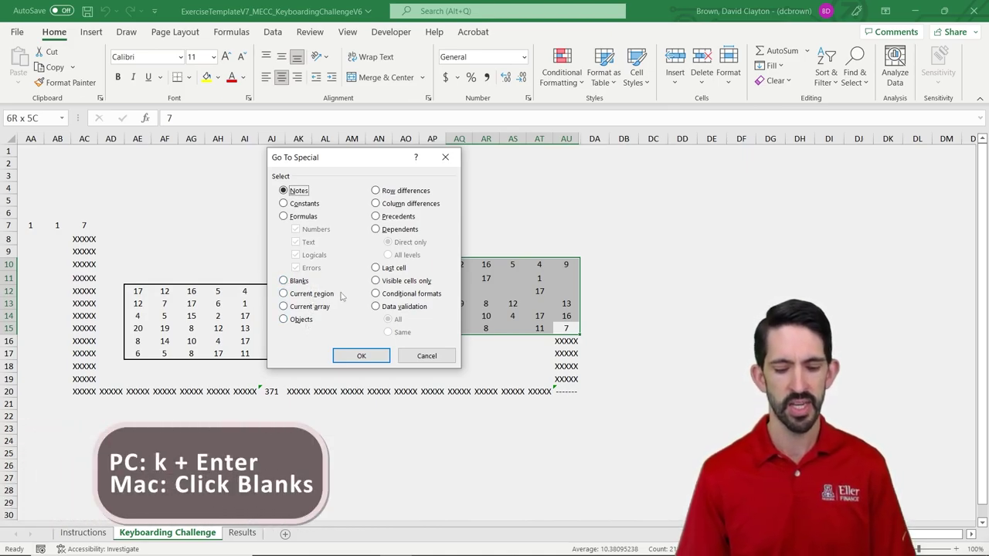
pyautogui.press('k')
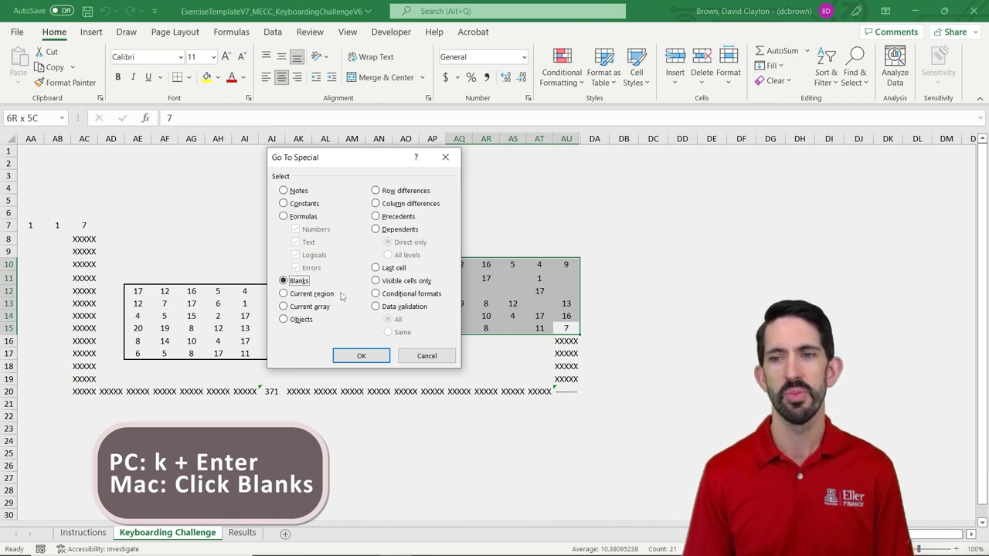
pyautogui.press('Return')
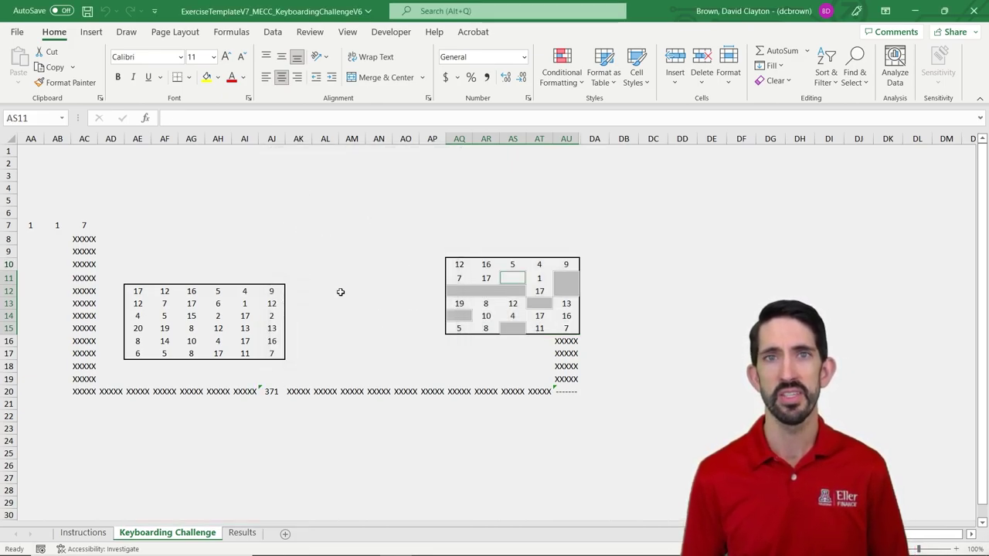
pyautogui.write('2')
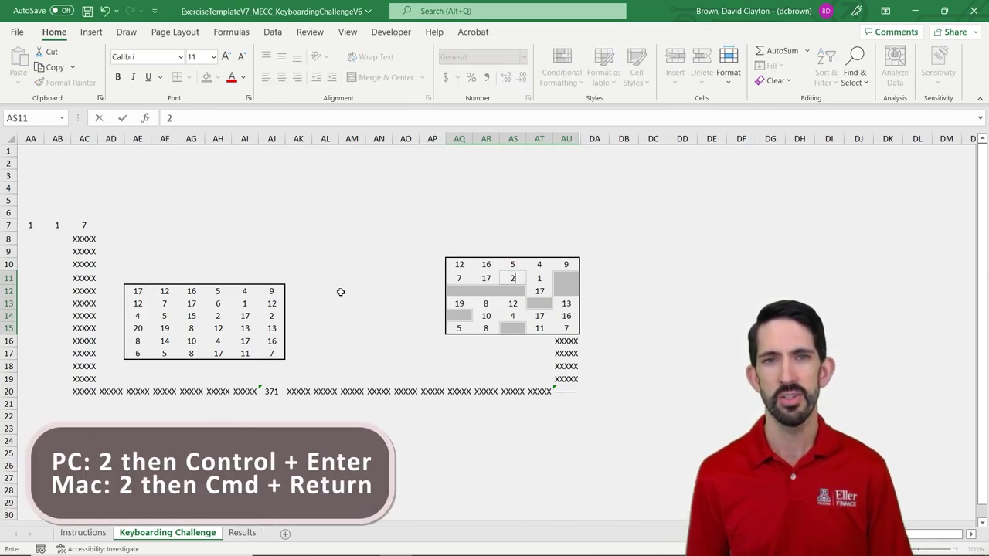
pyautogui.hotkey('ctrl', 'Return')
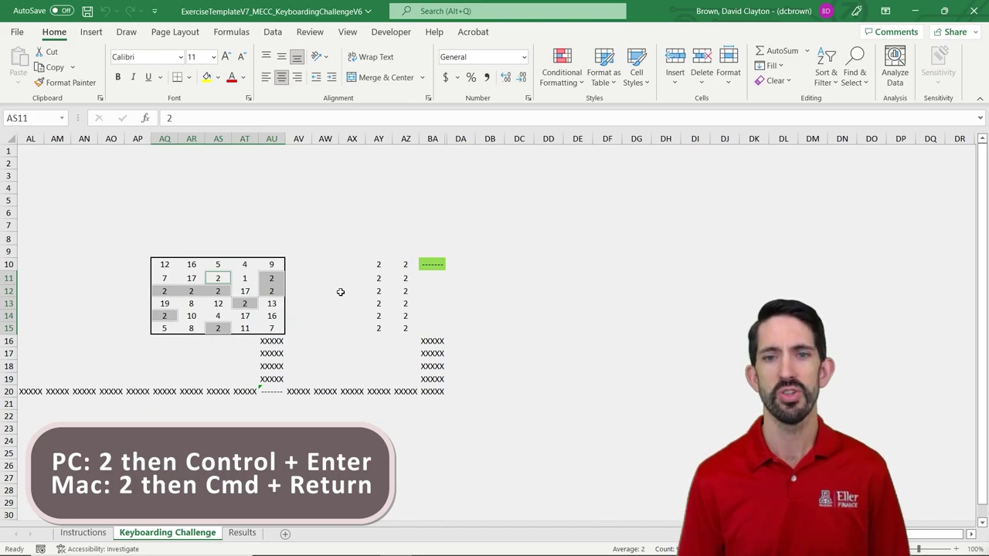
# Follow the path through AU20 to the green cell BA10 and enter =SEQUENCE(6) there to number 1 to 6 downward
pyautogui.press('Right')
pyautogui.press('Right')
pyautogui.hotkey('ctrl', 'Down')
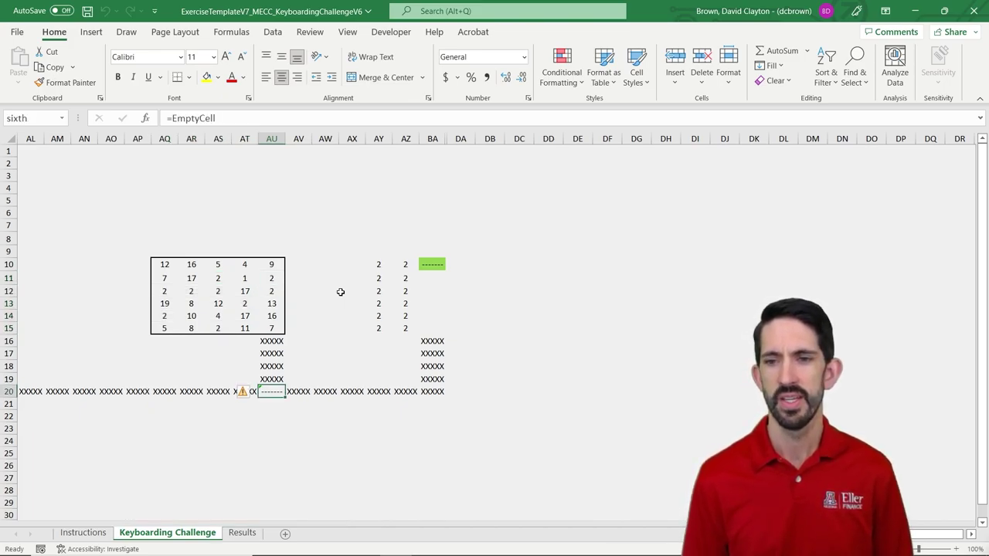
pyautogui.hotkey('ctrl', 'Right')
pyautogui.hotkey('ctrl', 'Up')
pyautogui.hotkey('ctrl', 'Up')
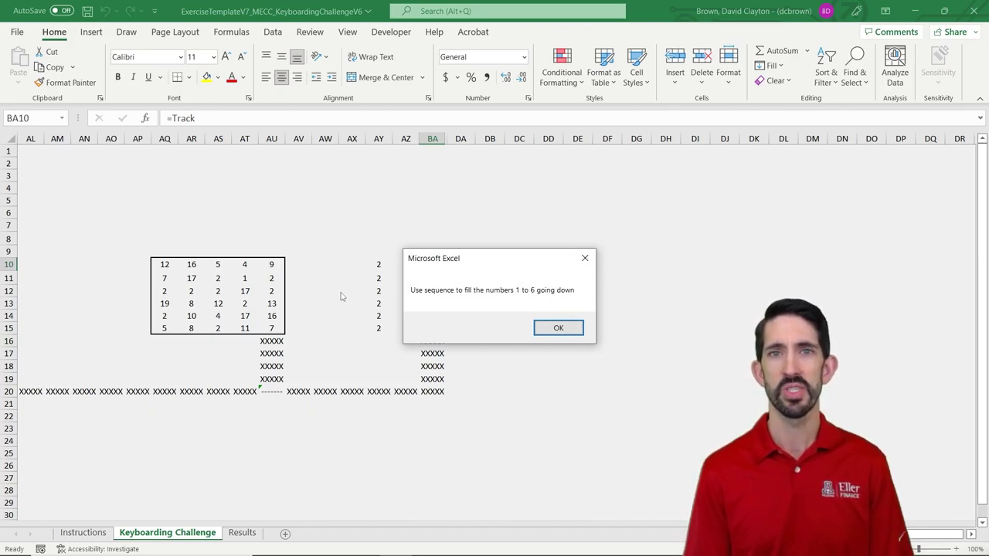
pyautogui.press('Return')
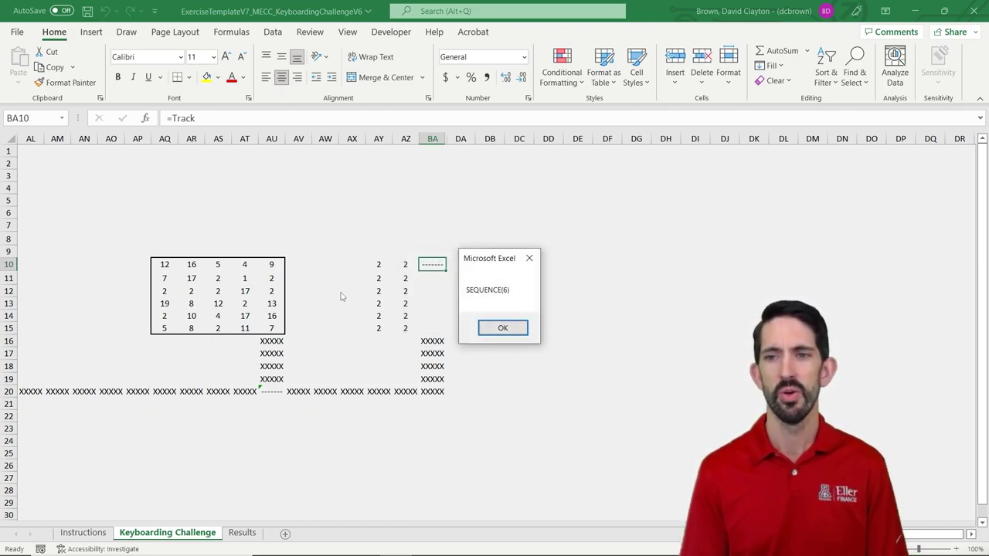
pyautogui.press('Return')
pyautogui.write('=seq')
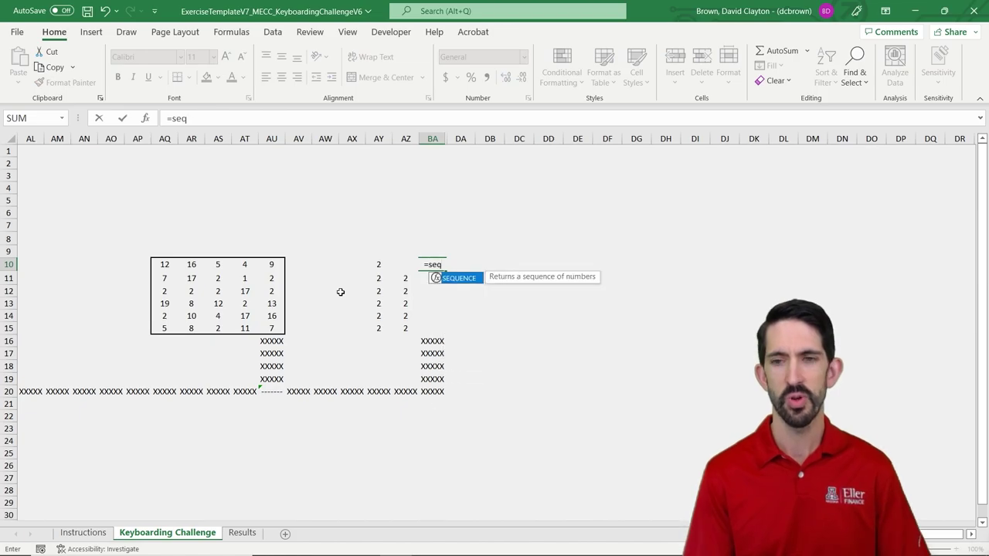
pyautogui.write('uence(6')
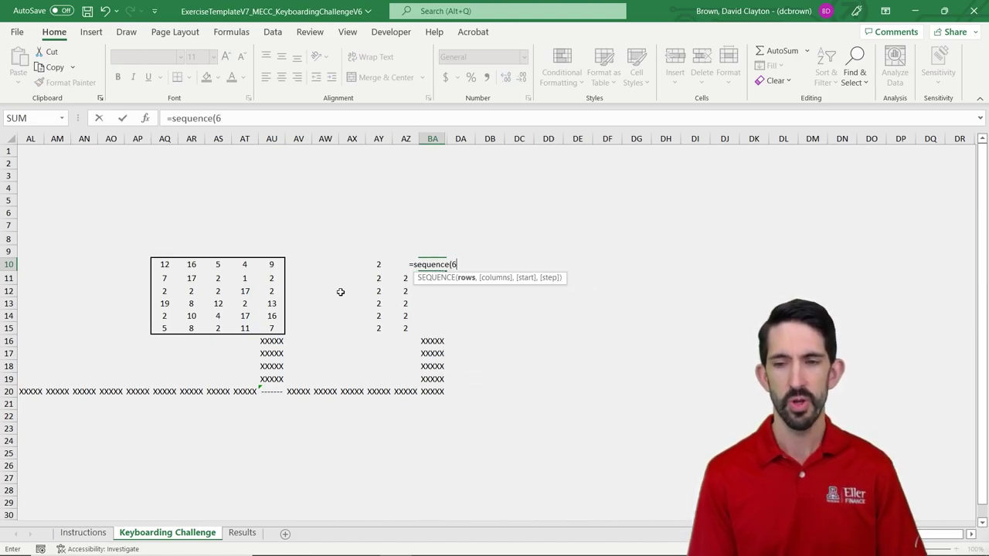
pyautogui.write(')')
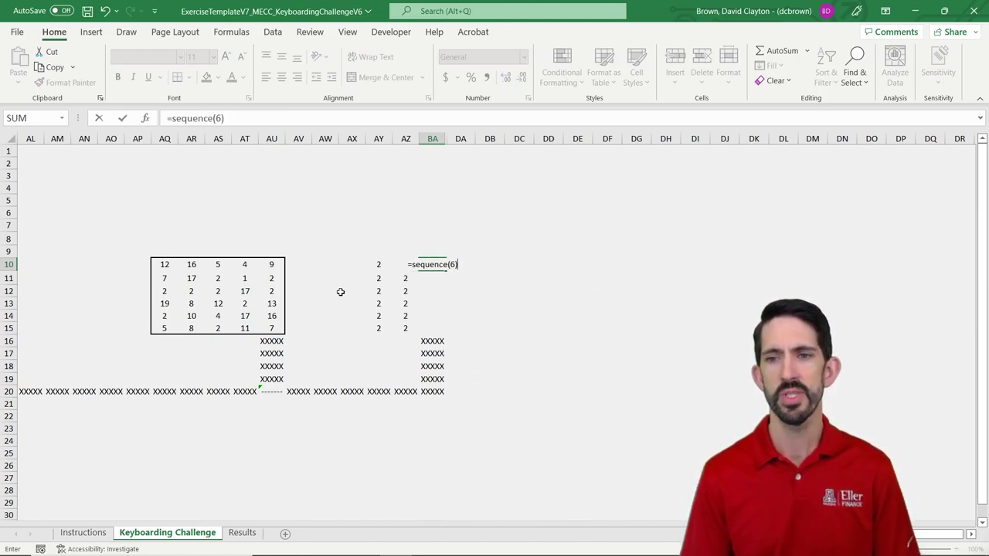
pyautogui.press('Return')
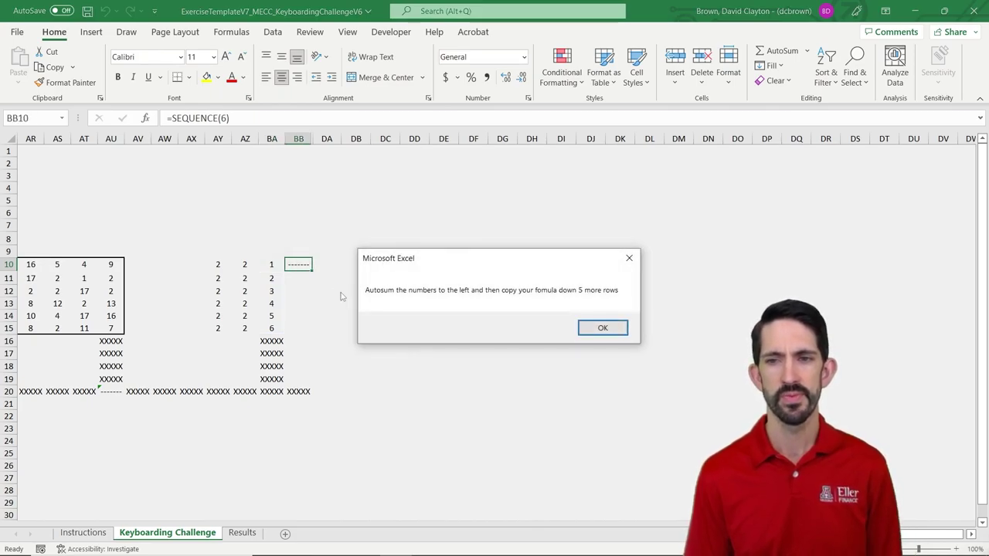
# AutoSum AY10:BA10 in cell BB10 and fill the formula down five more rows to BB15
pyautogui.press('Return')
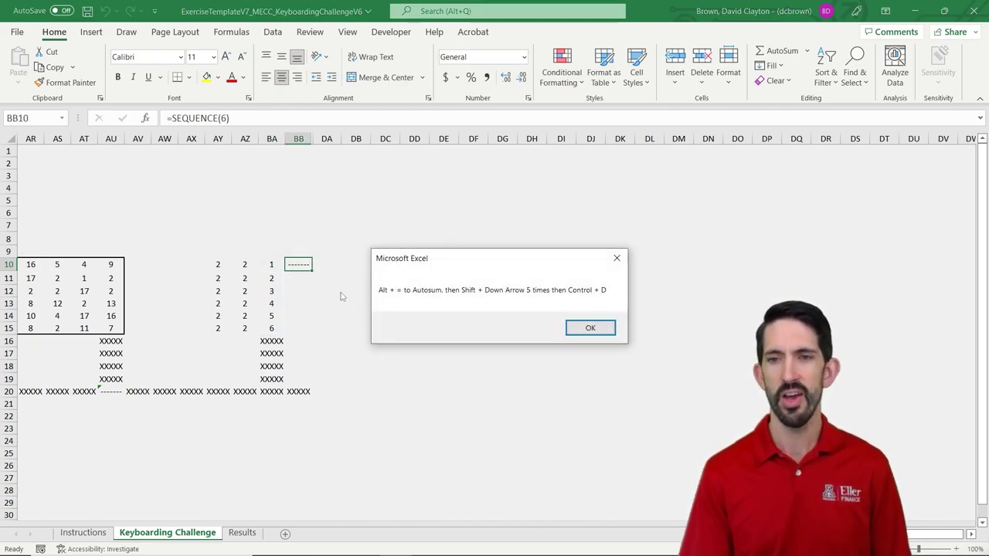
pyautogui.press('Return')
pyautogui.hotkey('alt', '=')
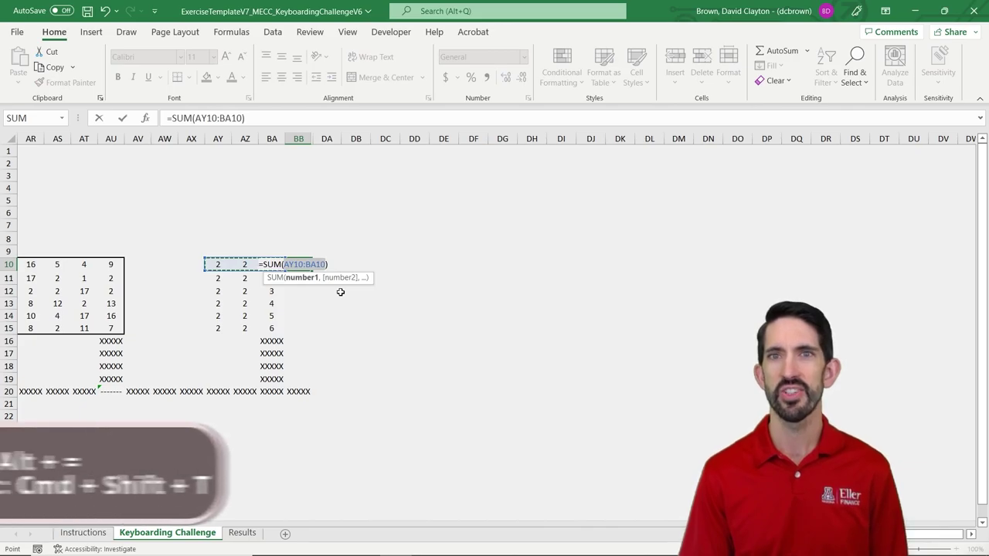
pyautogui.hotkey('ctrl', 'Return')
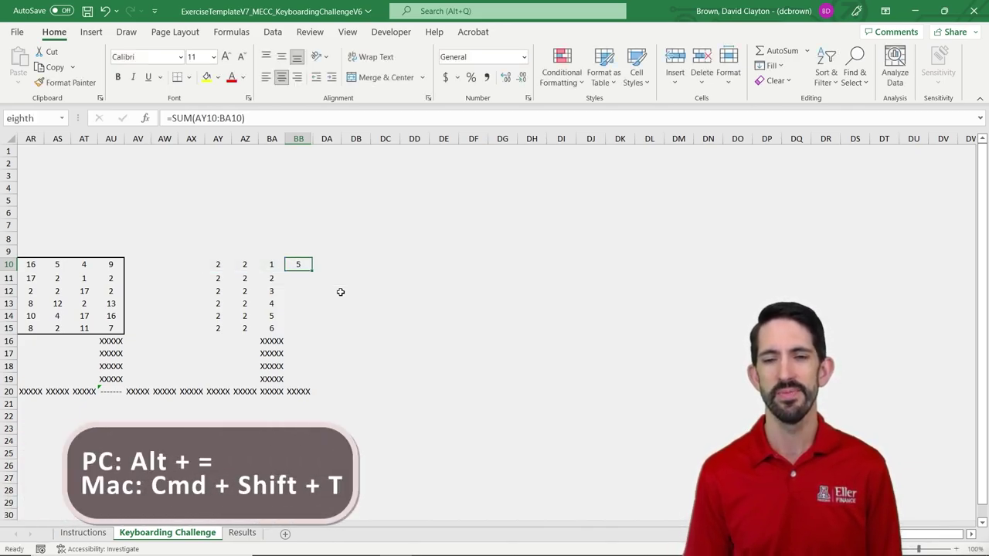
pyautogui.hotkey('shift', 'Down')
pyautogui.hotkey('shift', 'Down')
pyautogui.hotkey('shift', 'Down')
pyautogui.hotkey('shift', 'Down')
pyautogui.hotkey('shift', 'Down')
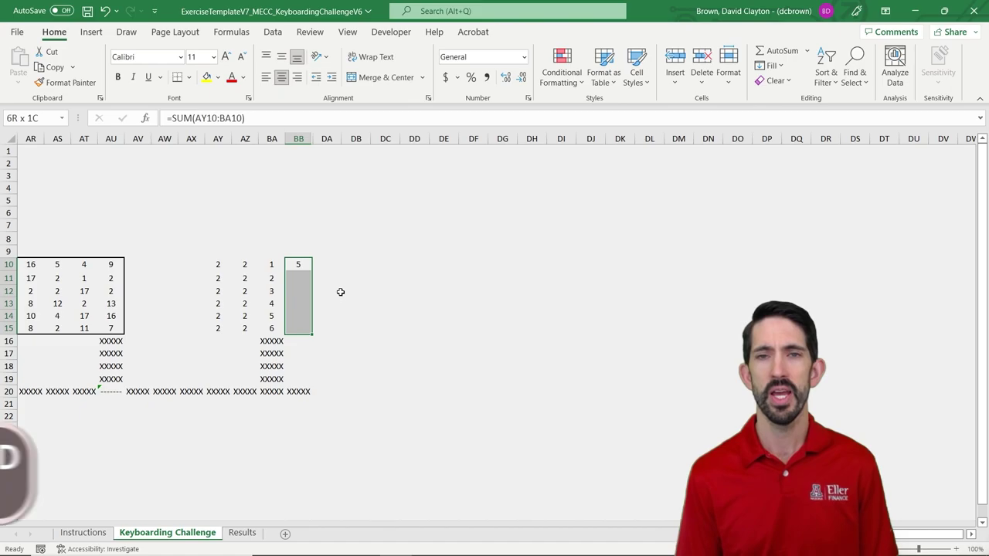
pyautogui.hotkey('ctrl', 'd')
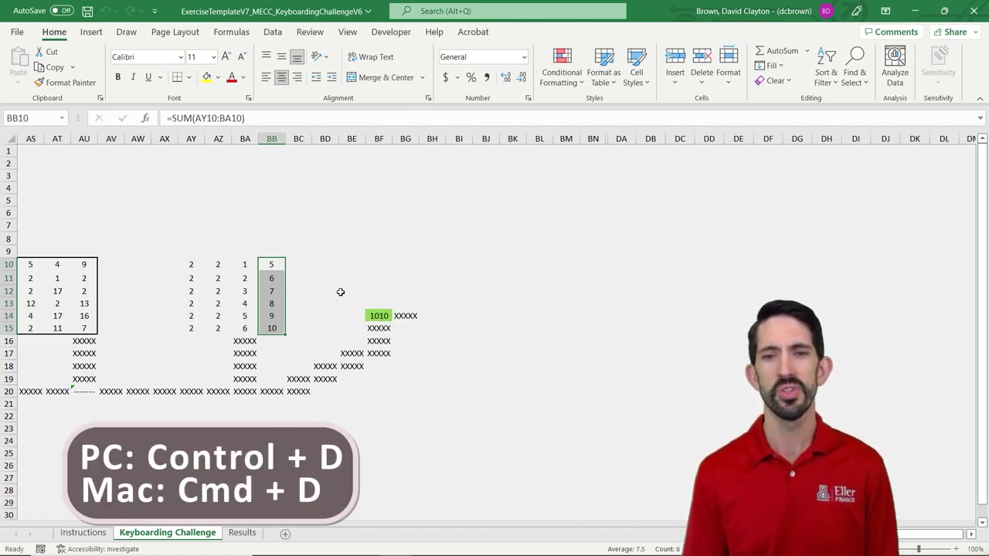
# Follow the path down from column BA, across row 20 and up the staircase to the green cell BF14
pyautogui.press('Left')
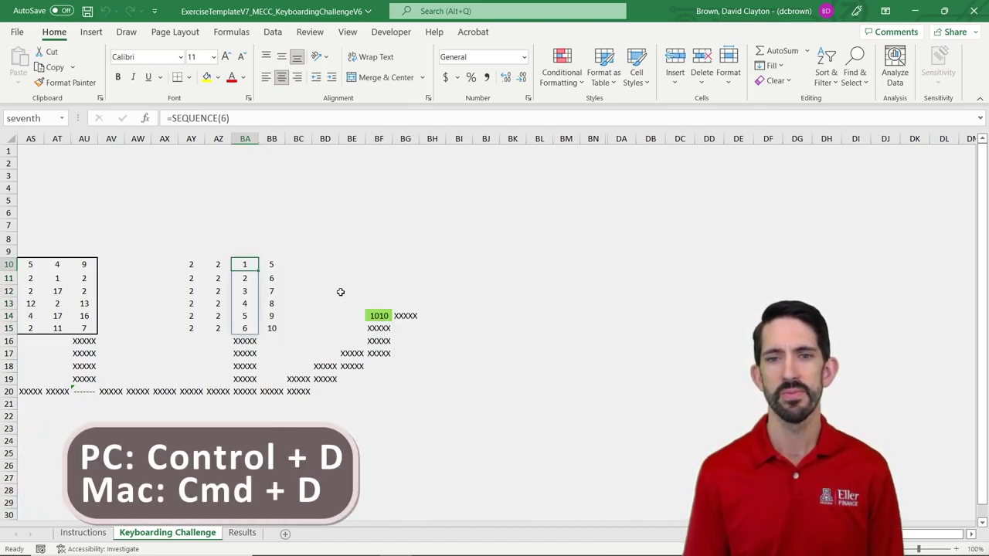
pyautogui.hotkey('ctrl', 'Down')
pyautogui.hotkey('ctrl', 'Right')
pyautogui.press('Up')
pyautogui.press('Right')
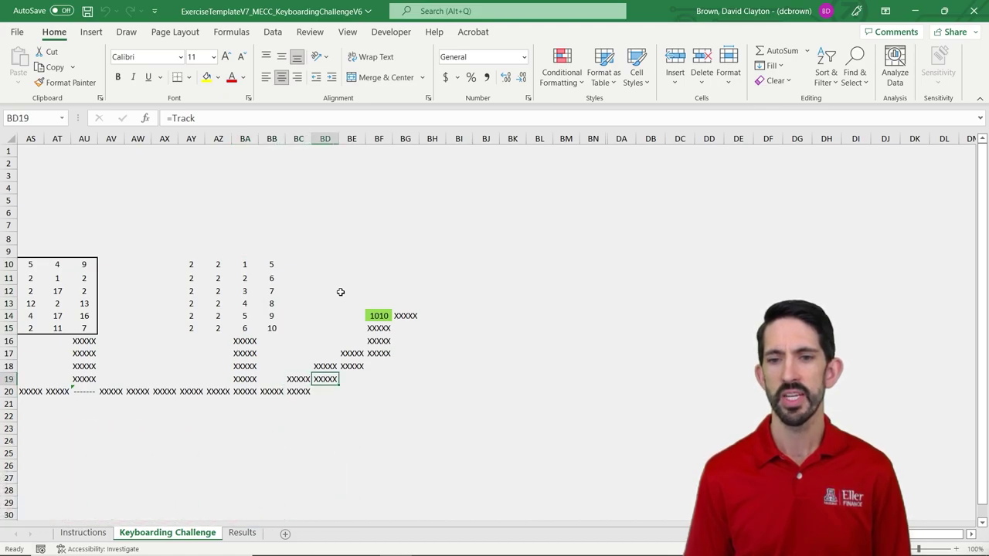
pyautogui.press('Up')
pyautogui.press('Right')
pyautogui.press('Up')
pyautogui.press('Right')
pyautogui.press('Up')
pyautogui.press('Up')
pyautogui.press('Up')
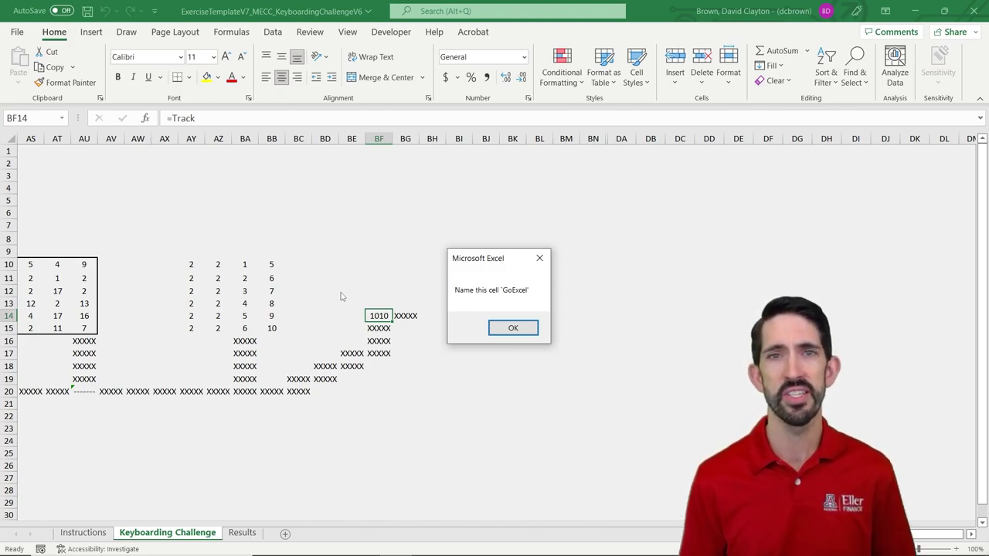
# Define the workbook name GoExcel for cell BF14 and move on to the path cell BG14
pyautogui.press('Return')
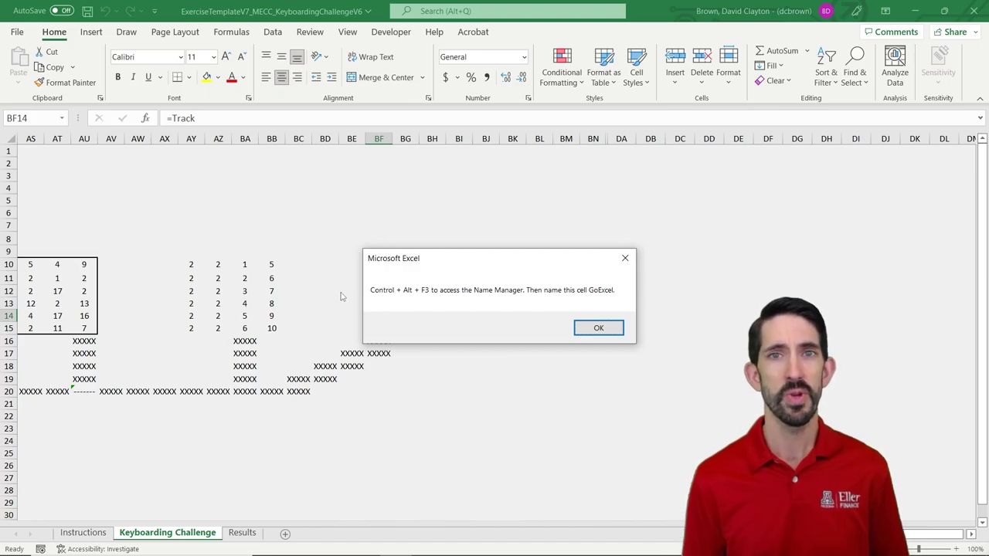
pyautogui.press('Return')
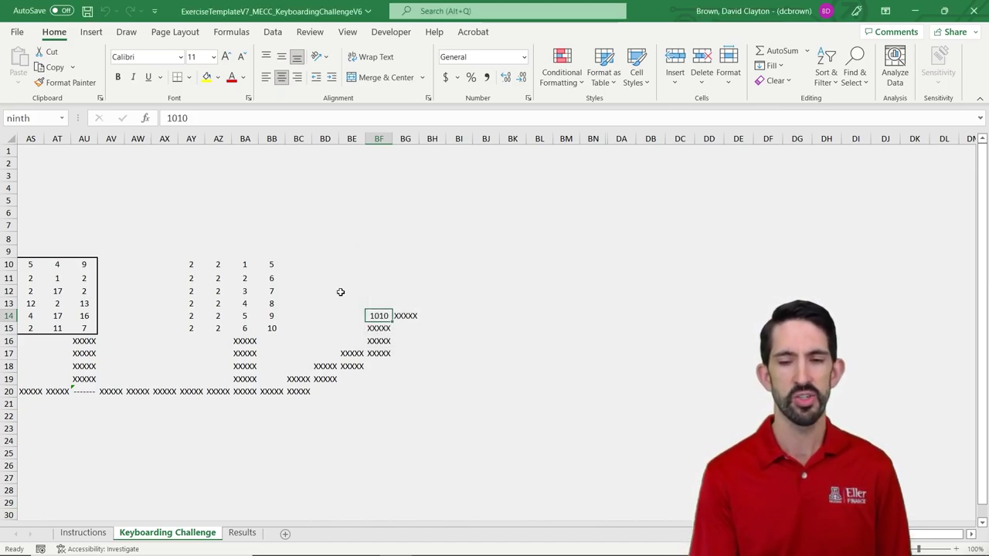
pyautogui.hotkey('ctrl', 'alt', 'F3')
pyautogui.write('GoExcel')
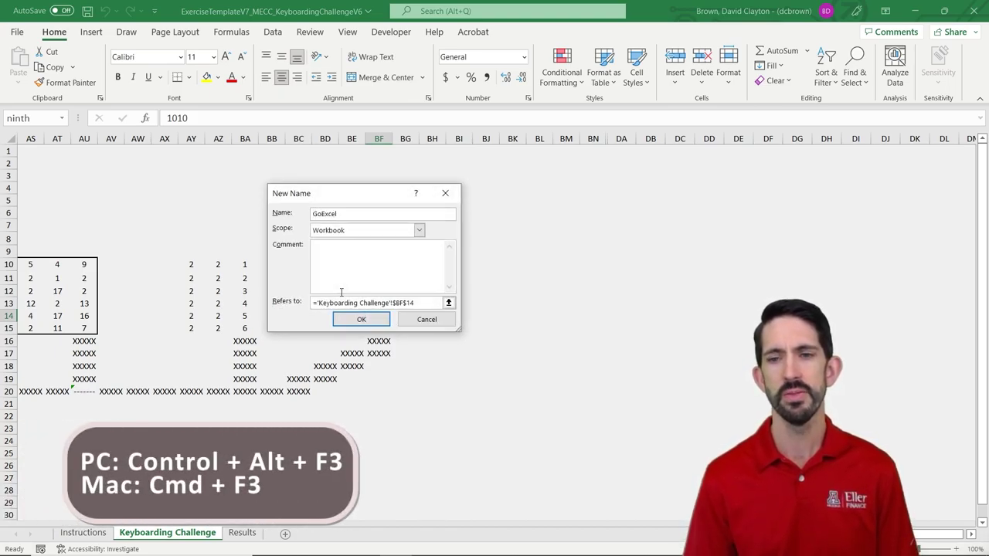
pyautogui.press('Return')
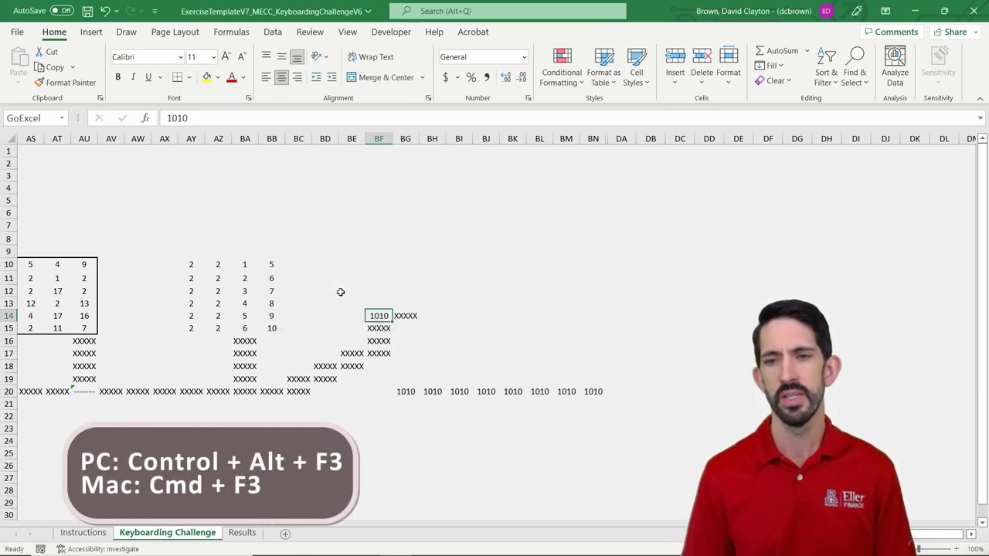
pyautogui.press('Right')
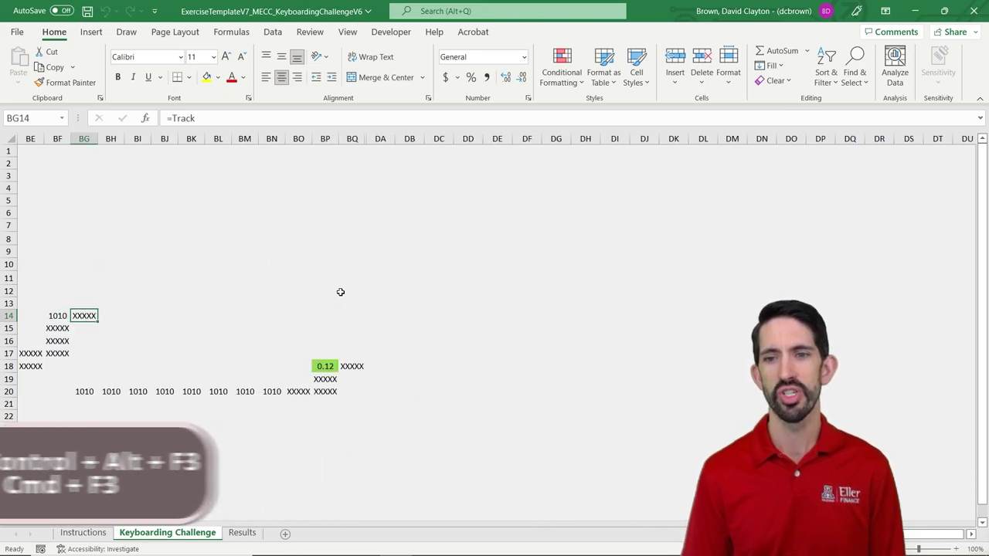
# Follow the path from BG14 down to BG20, across row 20 to BP20 and up to the green cell BP18
pyautogui.hotkey('ctrl', 'Down')
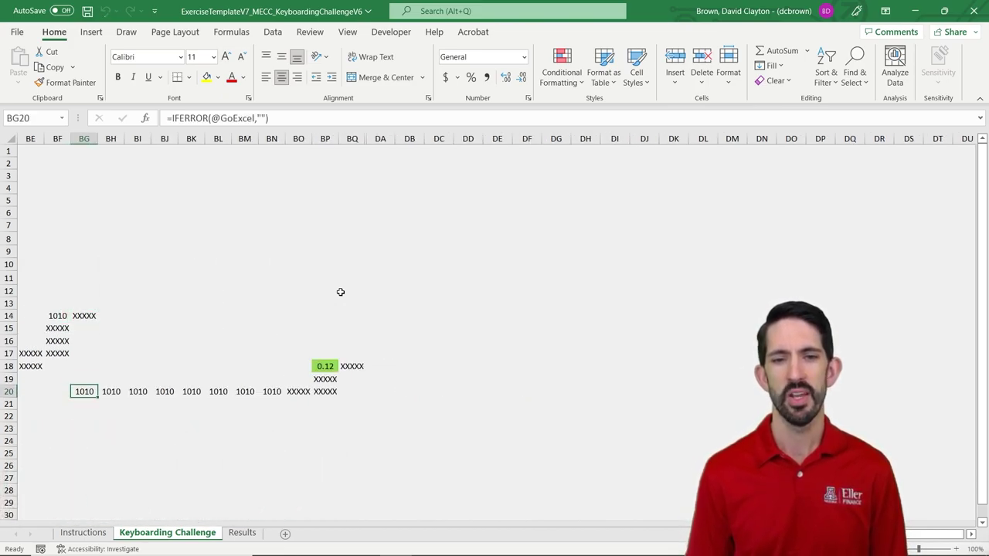
pyautogui.press('Right')
pyautogui.press('Right')
pyautogui.press('Right')
pyautogui.press('Right')
pyautogui.press('Right')
pyautogui.press('Right')
pyautogui.press('Right')
pyautogui.press('Right')
pyautogui.press('Right')
pyautogui.press('Up')
pyautogui.press('Up')
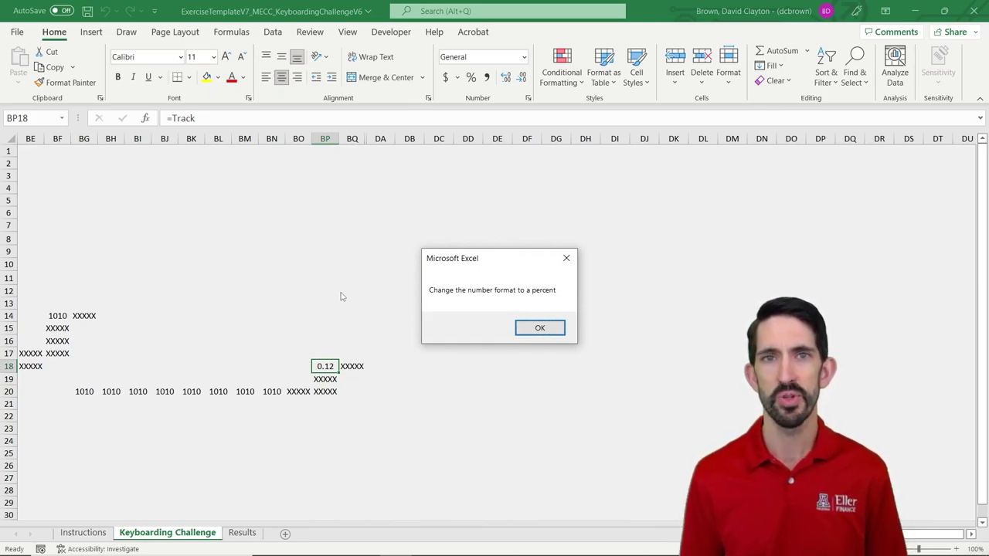
# Format the value in cell BP18 as a percent
pyautogui.press('Return')
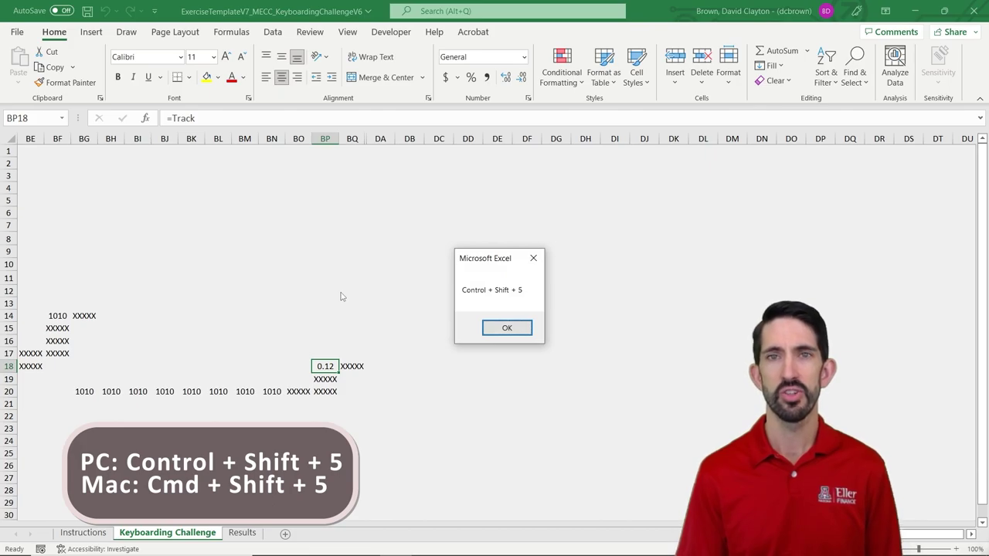
pyautogui.press('Return')
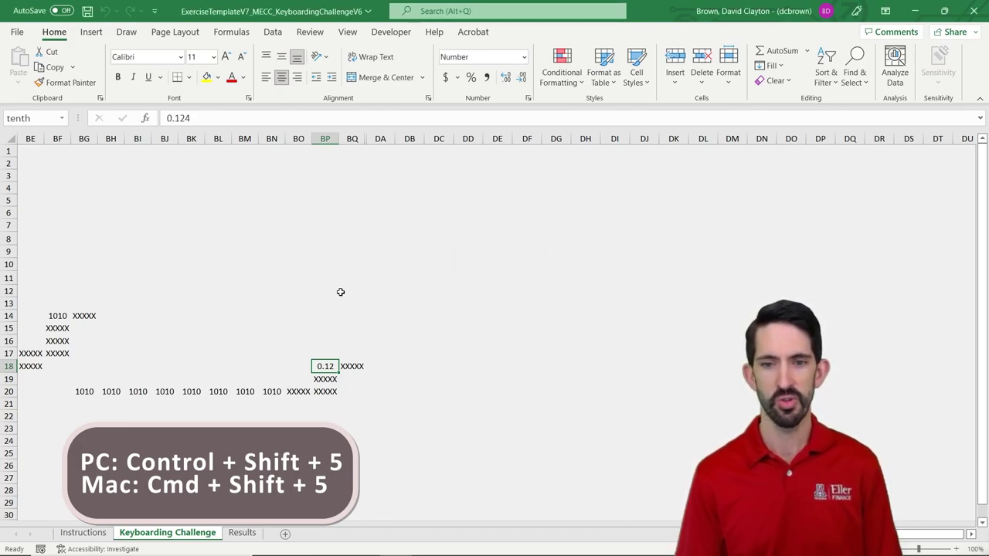
pyautogui.hotkey('ctrl', 'shift', '5')
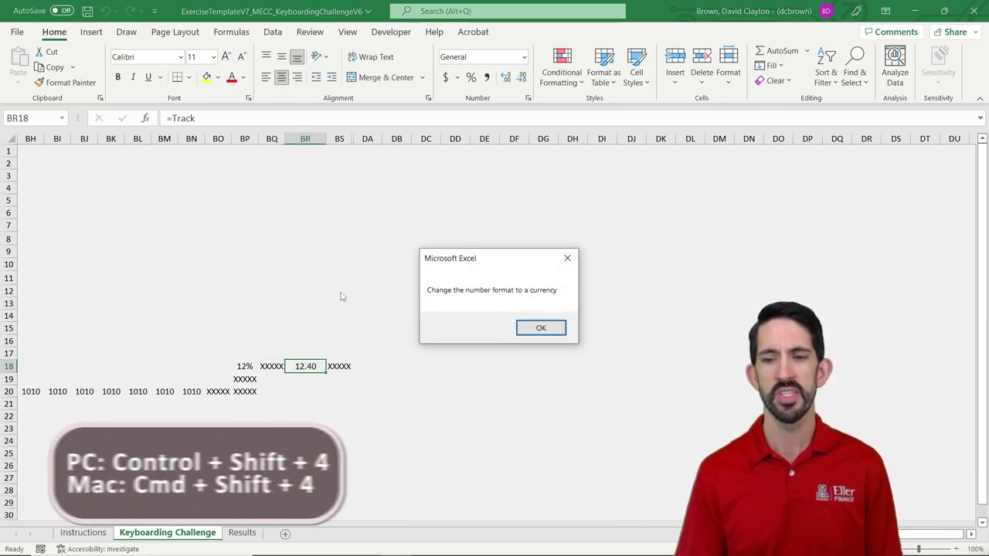
# Format the value in the green cell BR18 as currency
pyautogui.press('Return')
pyautogui.press('Return')
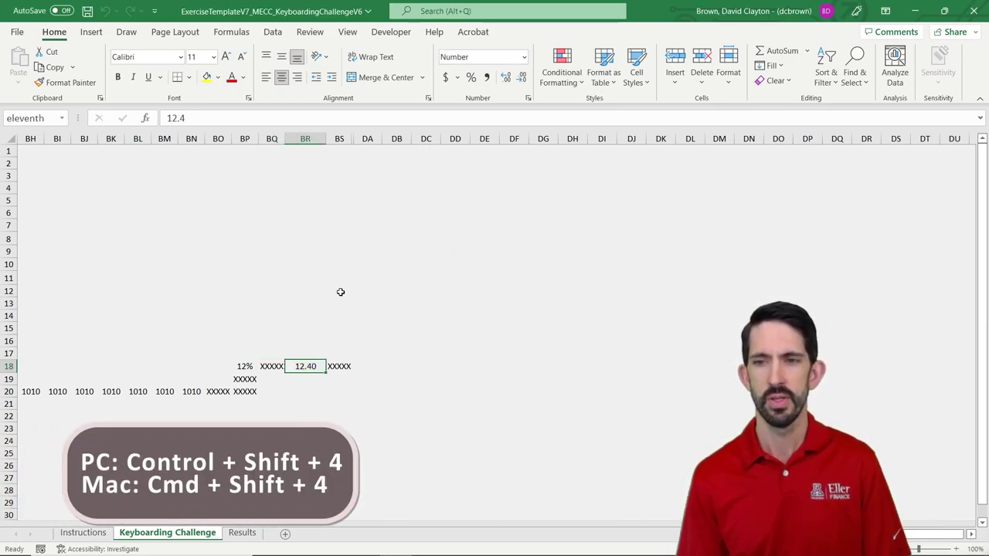
pyautogui.hotkey('ctrl', 'shift', '4')
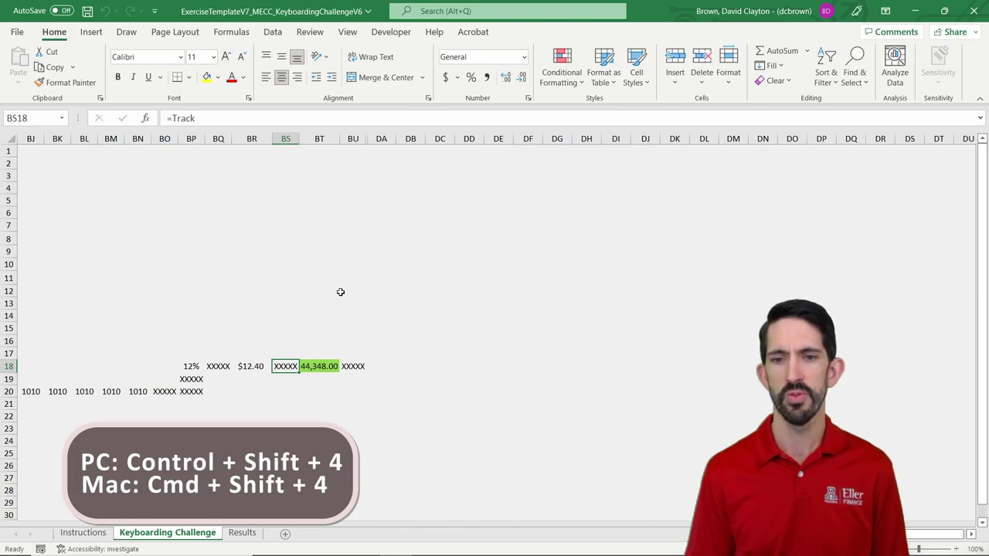
# Format the number in the green cell BT18 as a day-month-year date
pyautogui.press('Return')
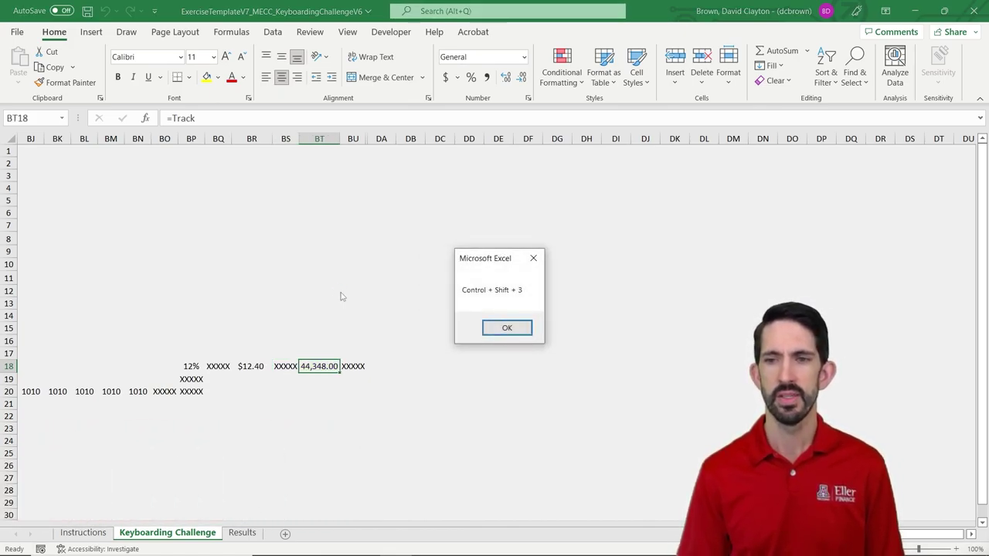
pyautogui.press('Return')
pyautogui.hotkey('ctrl', 'shift', '3')
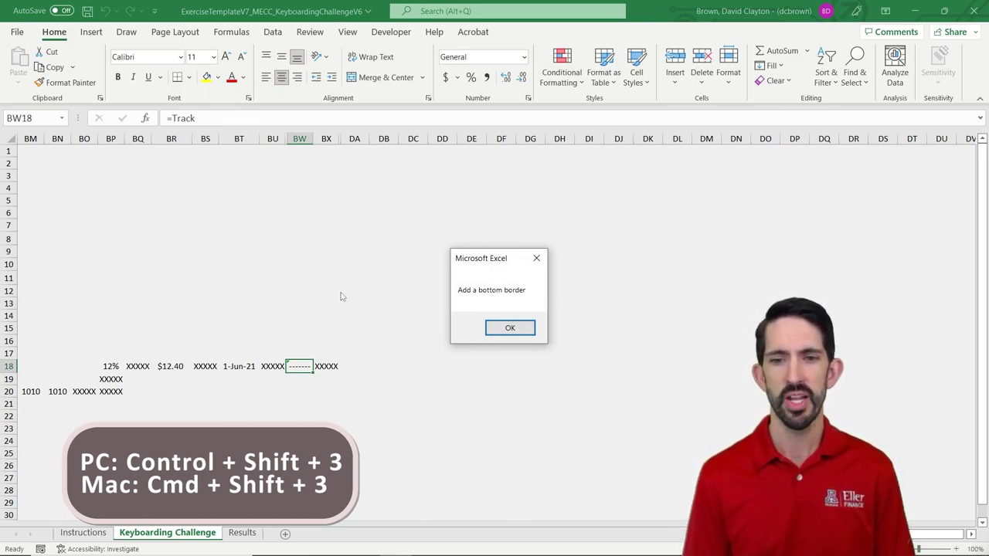
# Add a bottom border to cell BW18 and move on to the path cell BX18
pyautogui.press('Return')
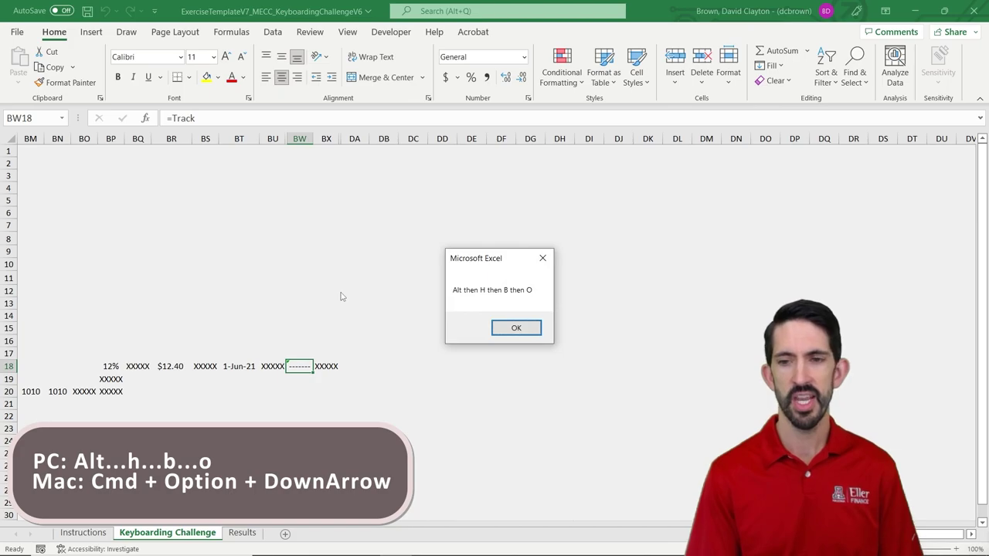
pyautogui.press('Return')
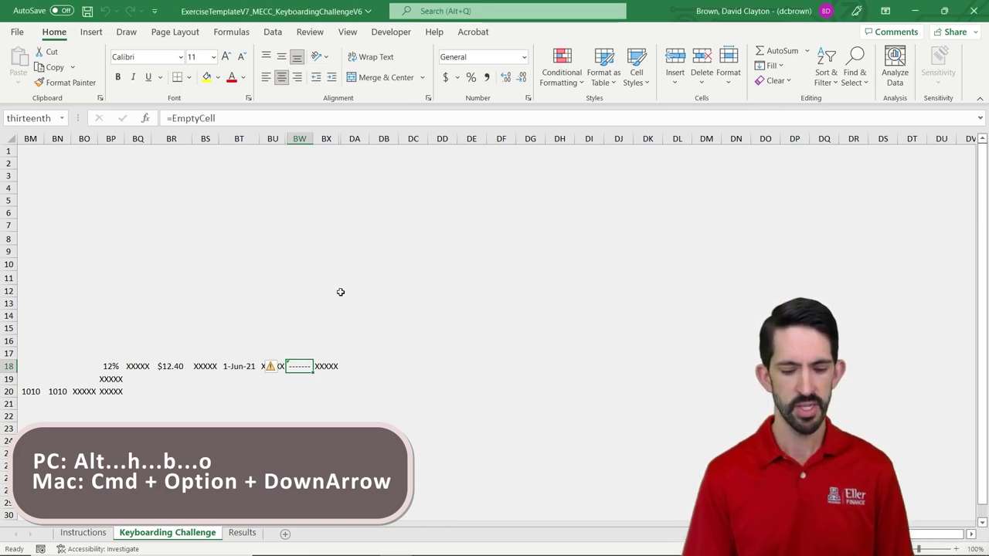
pyautogui.press('alt')
pyautogui.press('h')
pyautogui.press('b')
pyautogui.press('o')
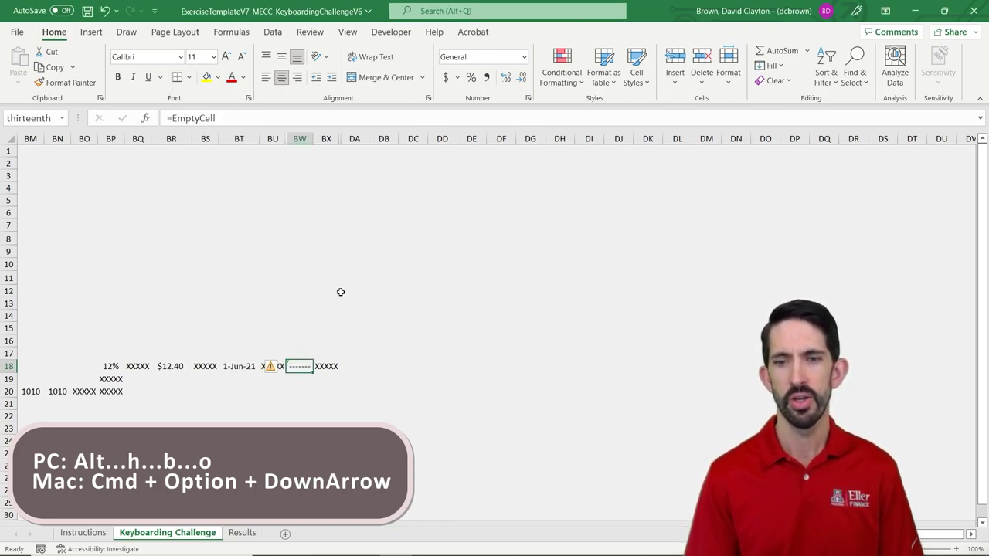
pyautogui.press('Right')
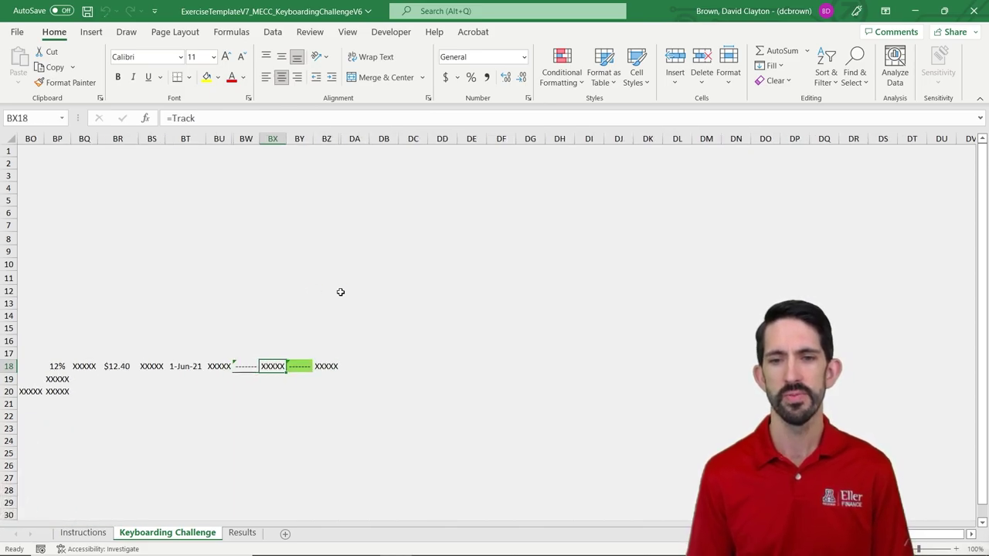
# Move to the green cell BY18, add a border around the whole cell and continue along the path
pyautogui.press('Right')
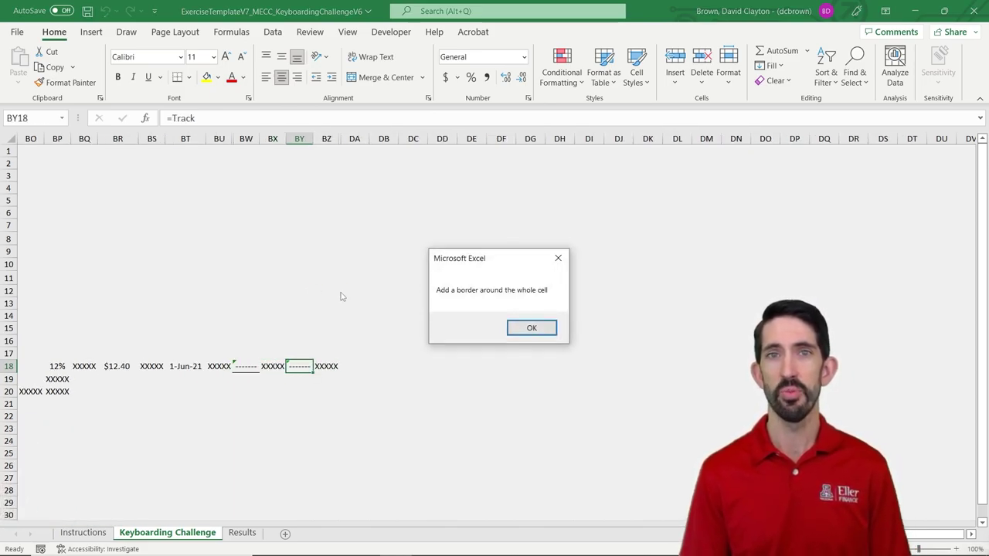
pyautogui.press('Return')
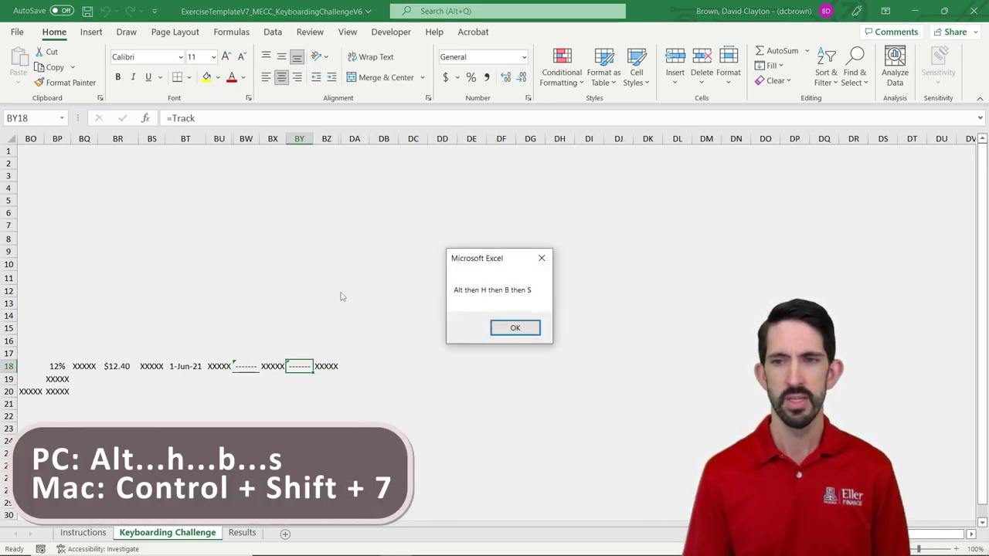
pyautogui.press('Return')
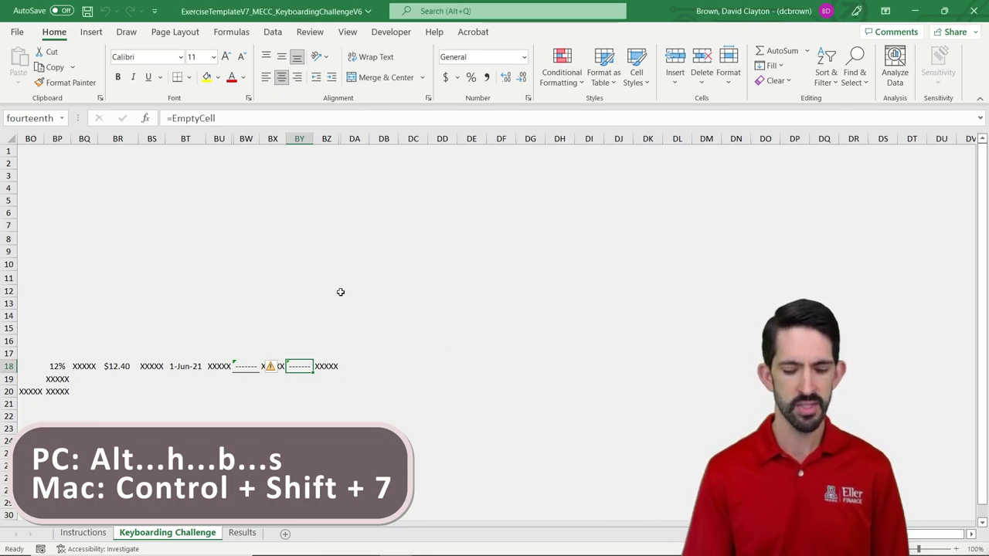
pyautogui.press('alt')
pyautogui.press('h')
pyautogui.press('b')
pyautogui.press('s')
pyautogui.press('Right')
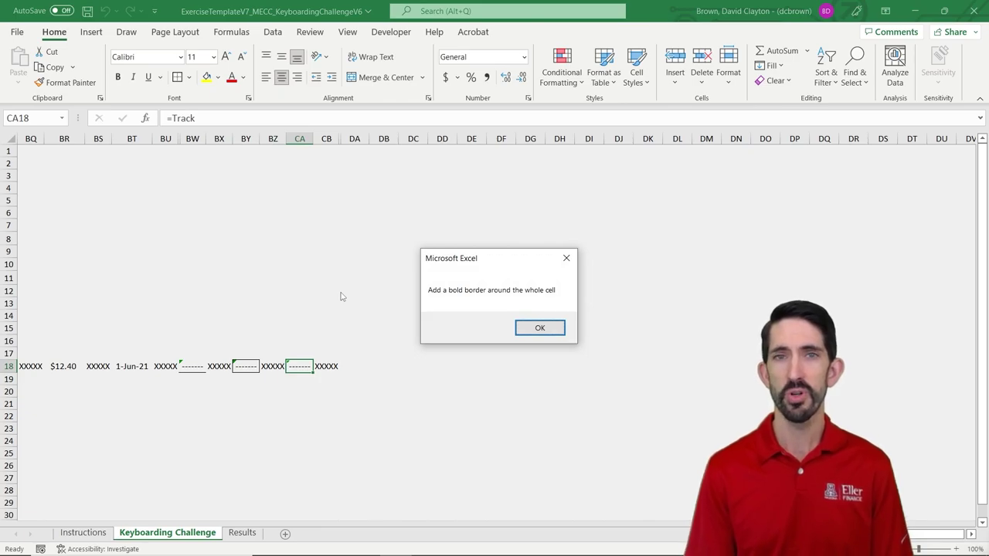
# Add a thick outside border around cell CA18
pyautogui.press('Return')
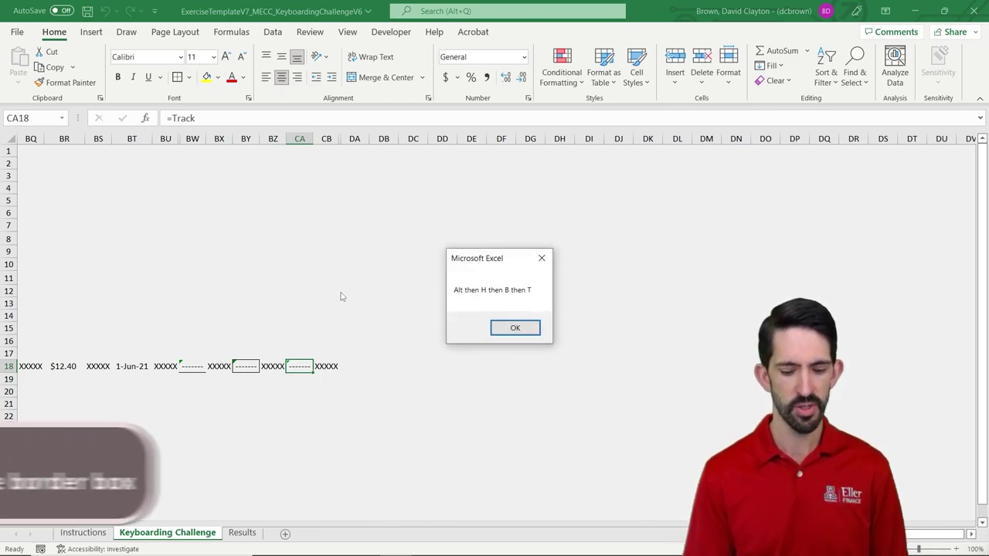
pyautogui.press('Return')
pyautogui.press('alt')
pyautogui.press('b')
pyautogui.press('t')
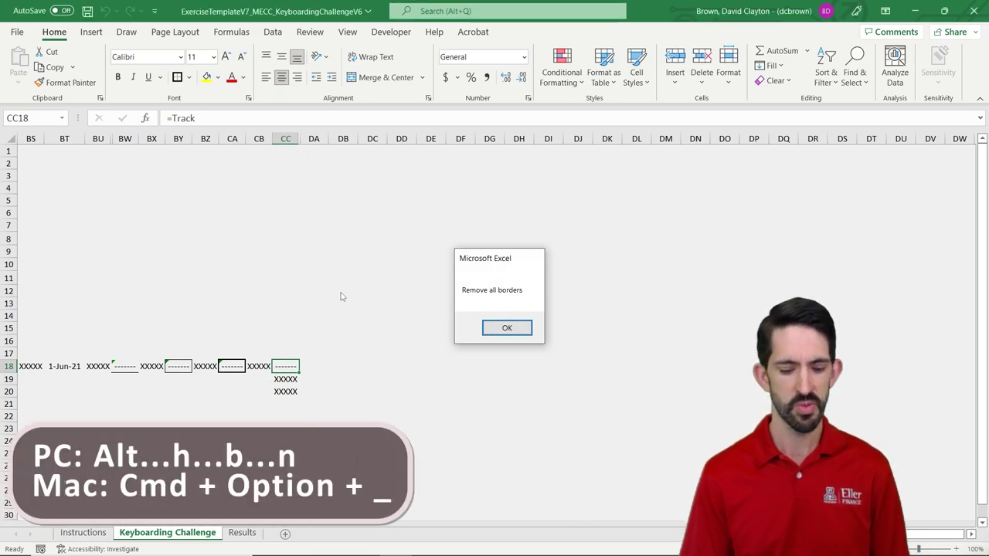
# Remove all borders from cell CC18
pyautogui.press('Return')
pyautogui.press('Return')
pyautogui.press('alt')
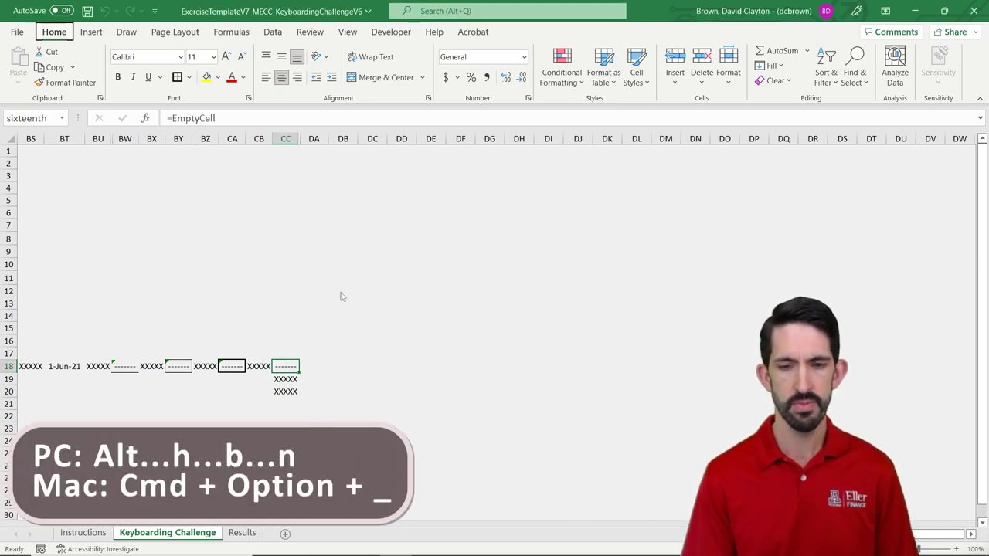
pyautogui.press('h')
pyautogui.press('b')
pyautogui.press('n')
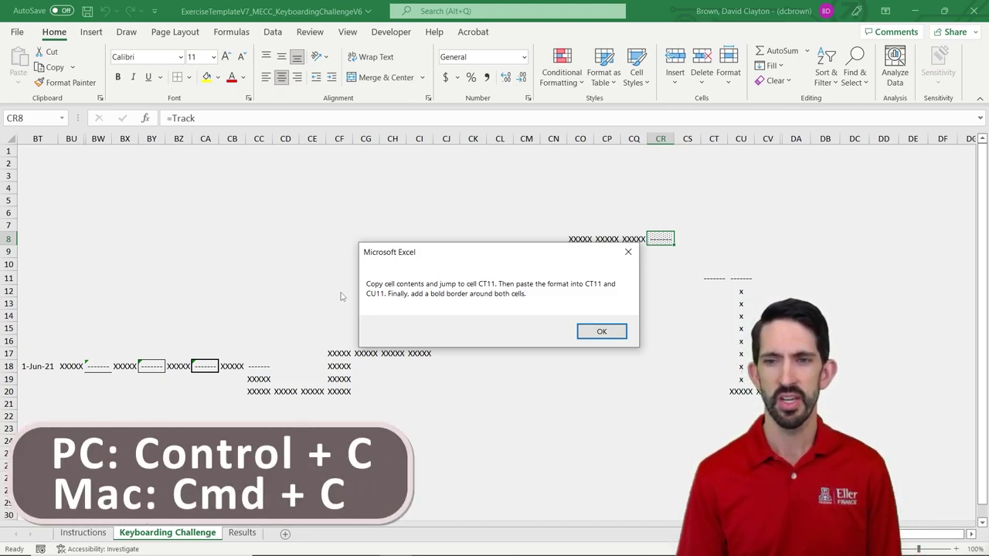
# Copy the patterned cell CR8 and jump directly to cell CT11
pyautogui.press('Return')
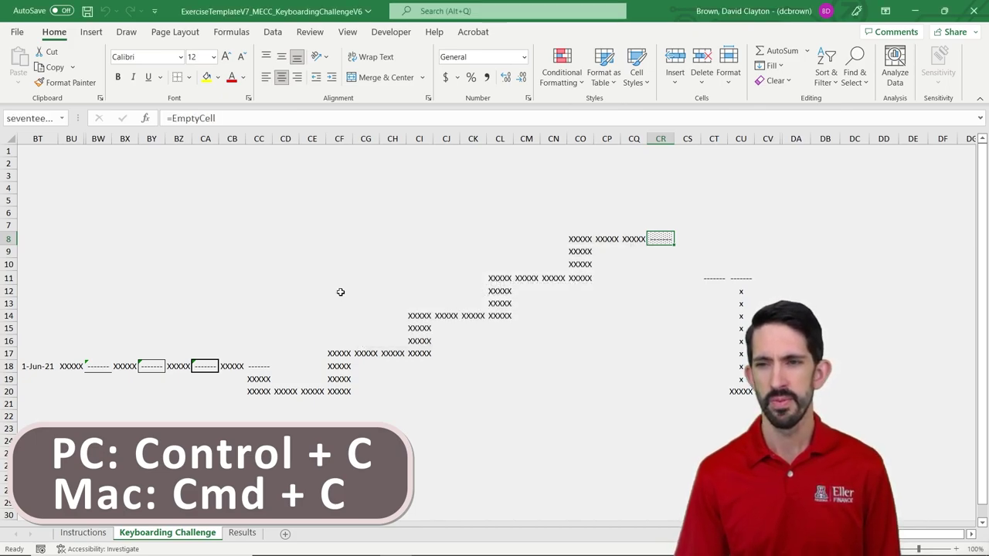
pyautogui.hotkey('ctrl', 'c')
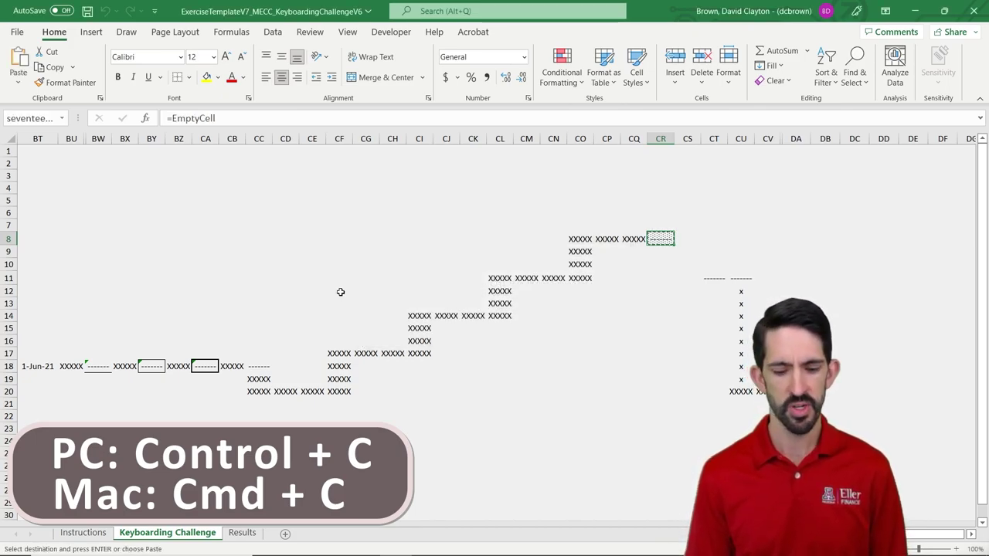
pyautogui.press('F5')
pyautogui.write('ct')
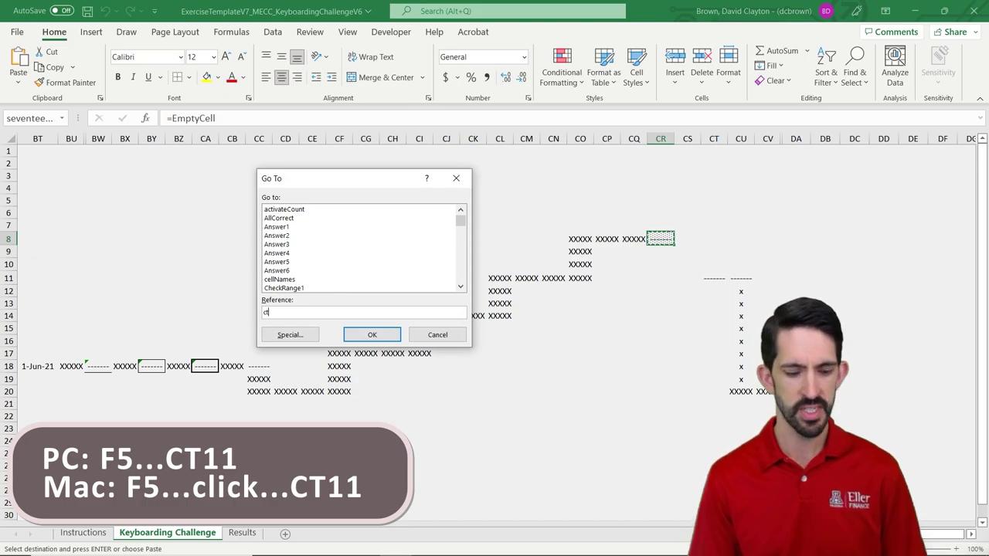
pyautogui.write('11')
pyautogui.press('Return')
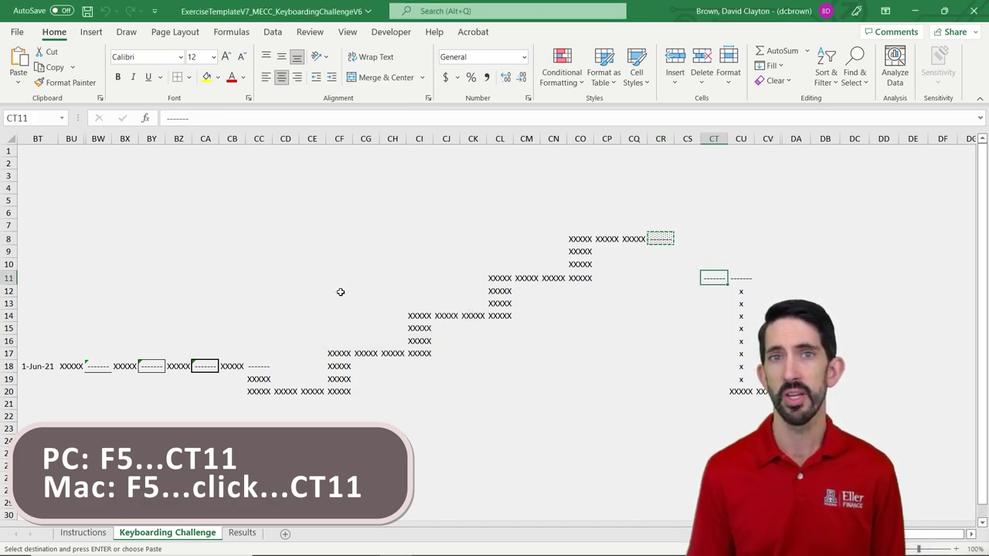
# Paste only the copied formats into the range CT11:CU11
pyautogui.hotkey('shift', 'Right')
pyautogui.press('alt')
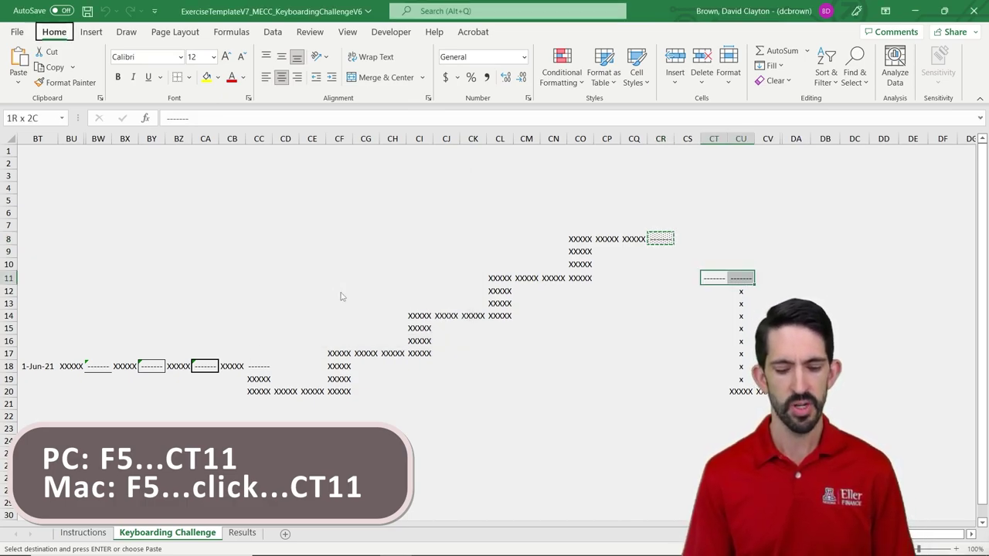
pyautogui.press('e')
pyautogui.press('s')
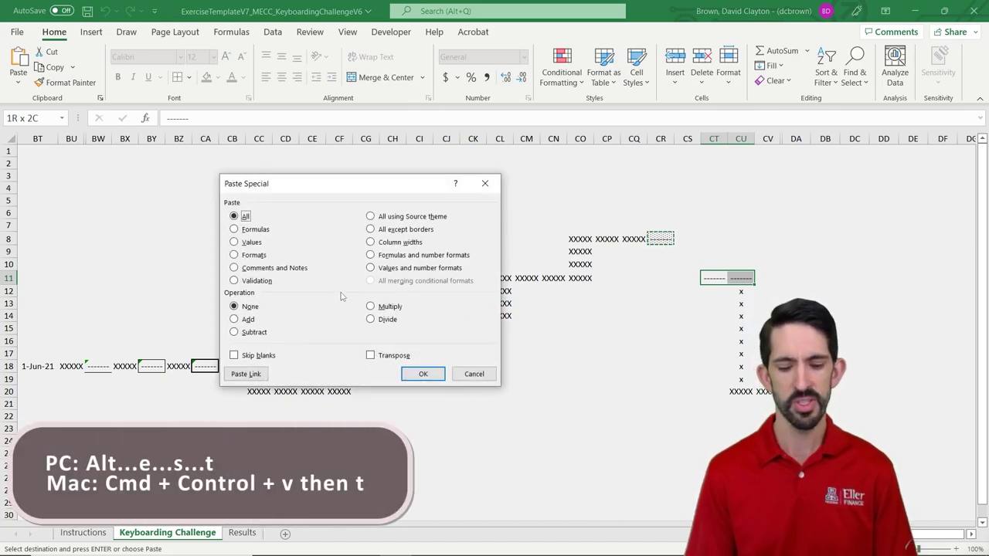
pyautogui.press('t')
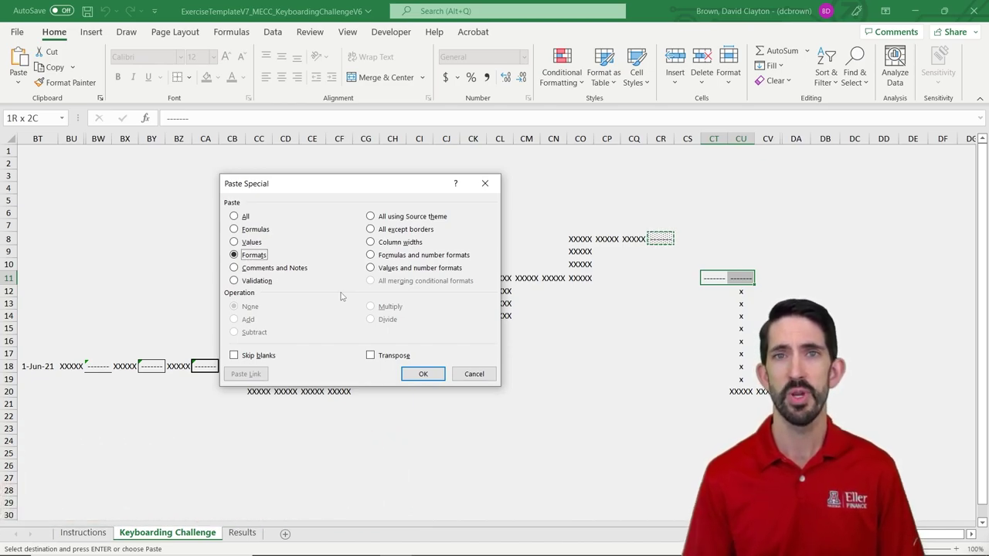
pyautogui.press('Return')
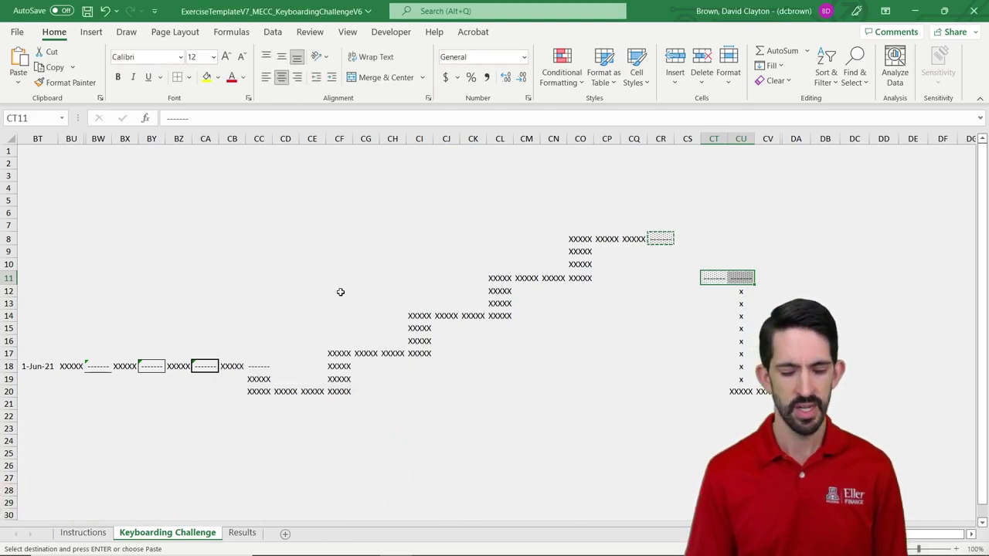
# Add a thick outside border around CT11:CU11 and complete the challenge at the FINISH cell CZ20
pyautogui.hotkey('alt', 'h')
pyautogui.press('b')
pyautogui.press('t')
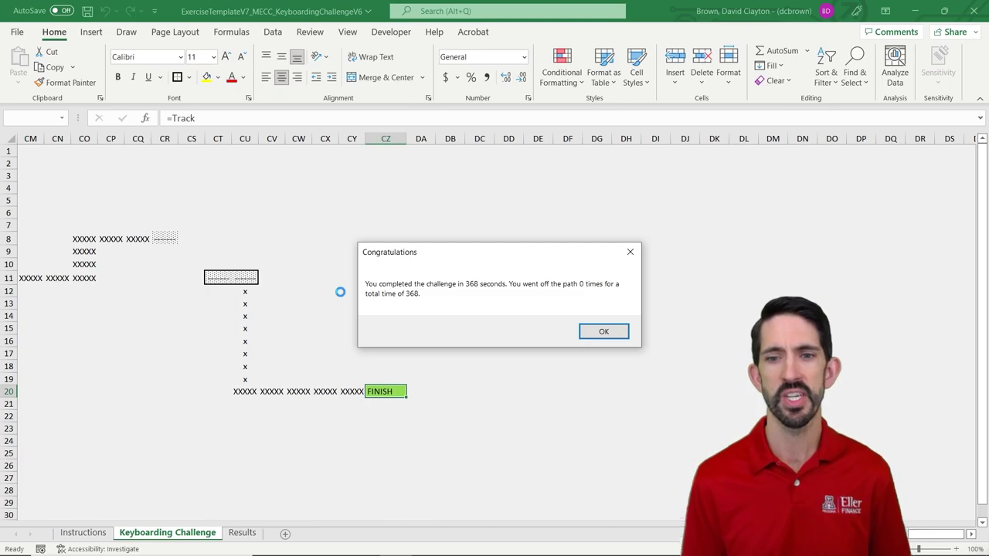
pyautogui.press('Return')
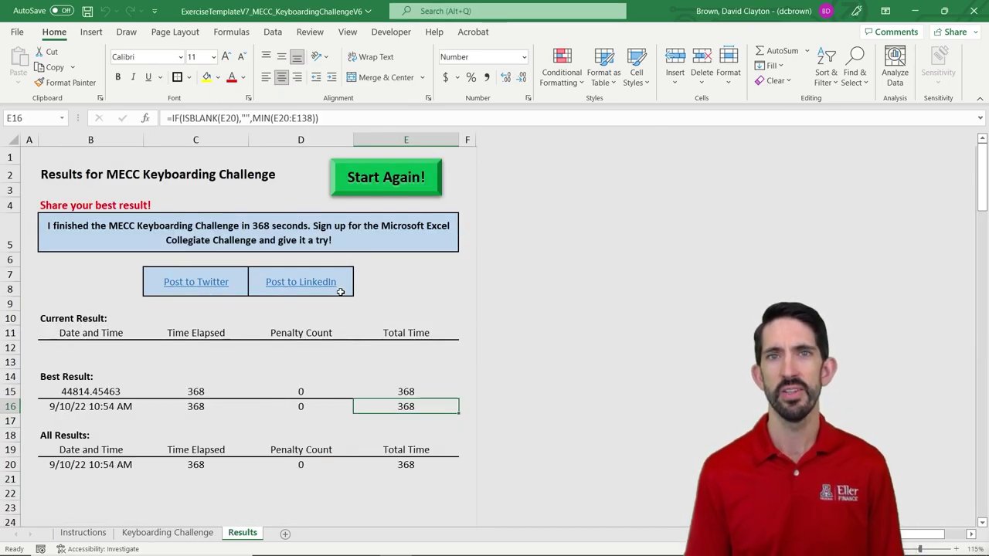